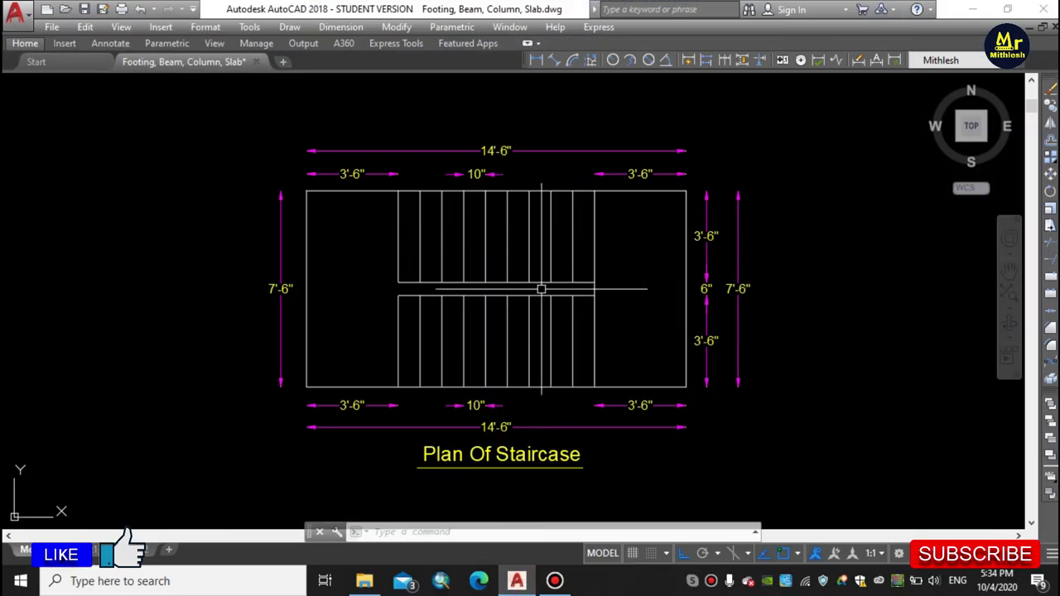
# Step: Zoom in and out on the staircase plan's dimensions, then recentre the plan with its title
pyautogui.moveTo(540, 288); pyautogui.dragTo(540, 285, button='middle')
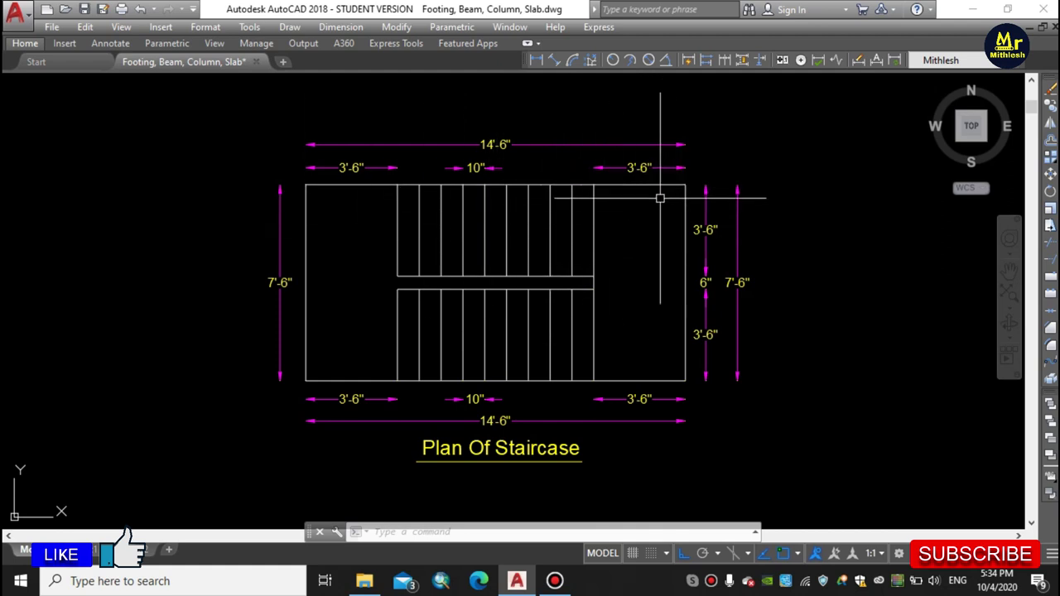
pyautogui.moveTo(650, 305); pyautogui.dragTo(647, 295, button='middle')
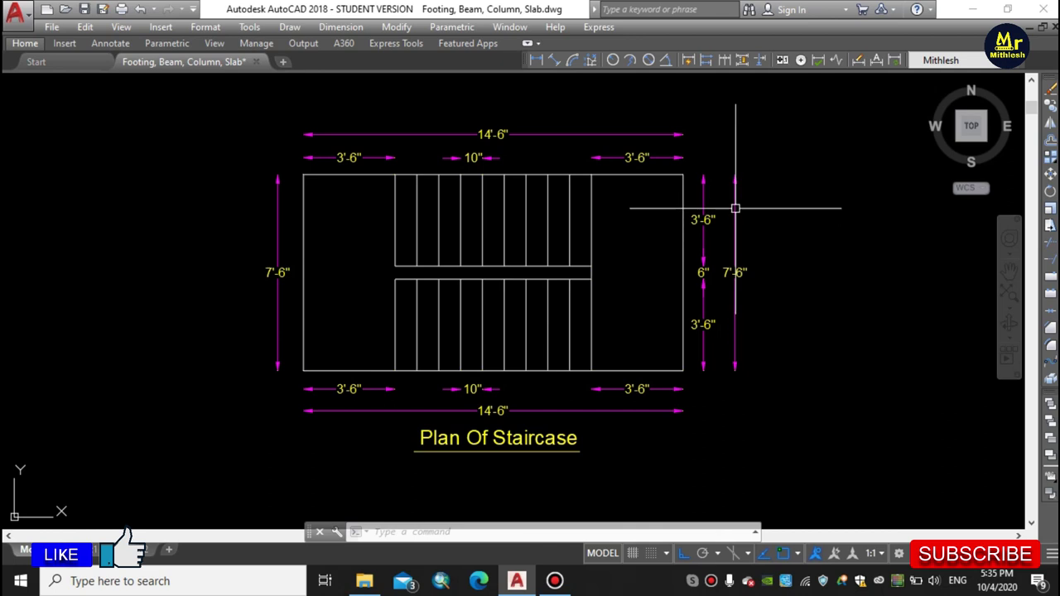
pyautogui.scroll(3, 572, 273)
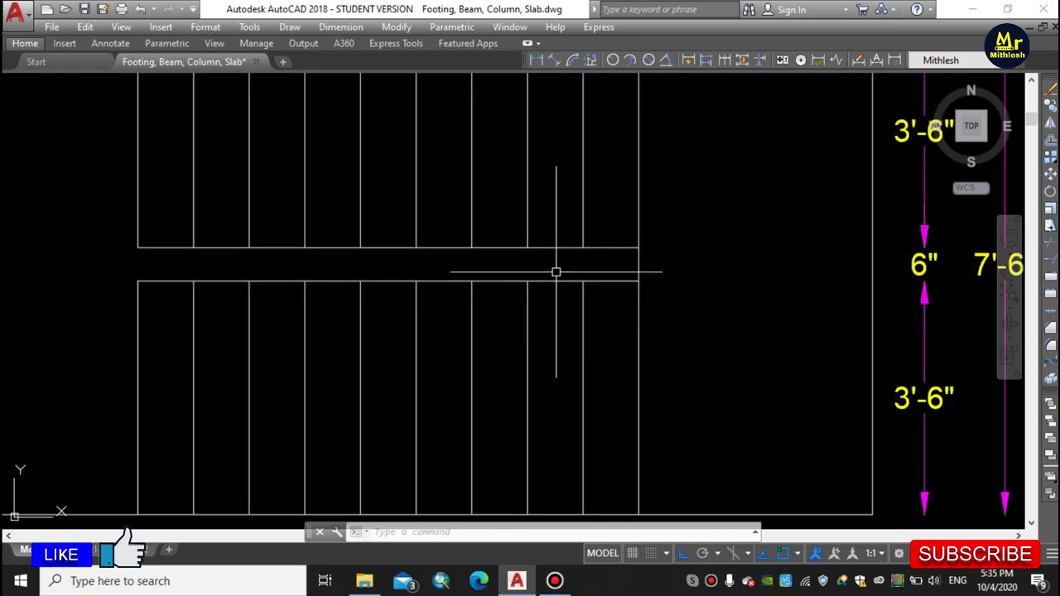
pyautogui.scroll(-2, 562, 266)
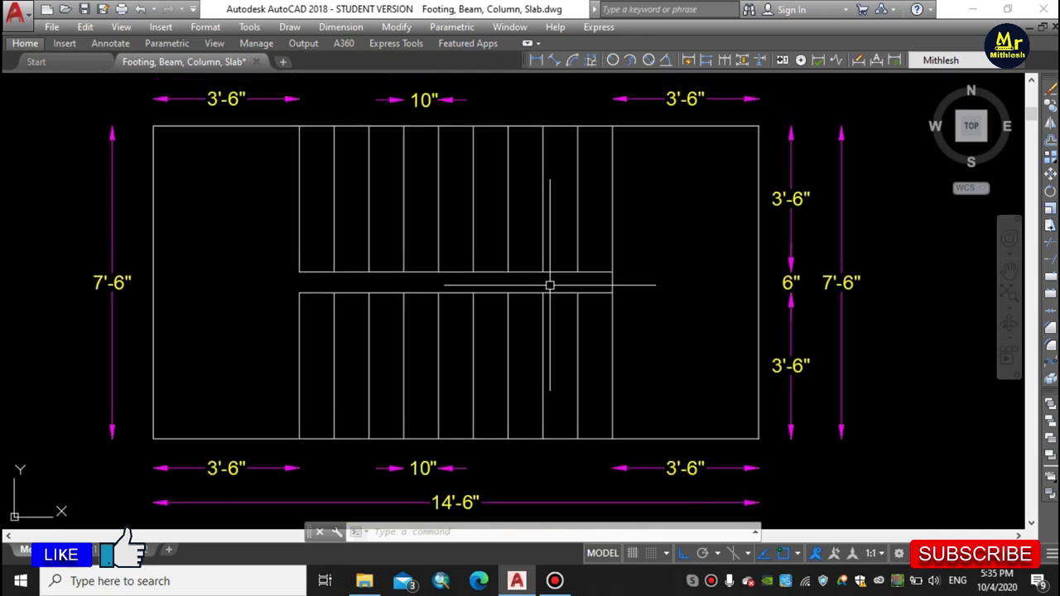
pyautogui.scroll(-2, 544, 279)
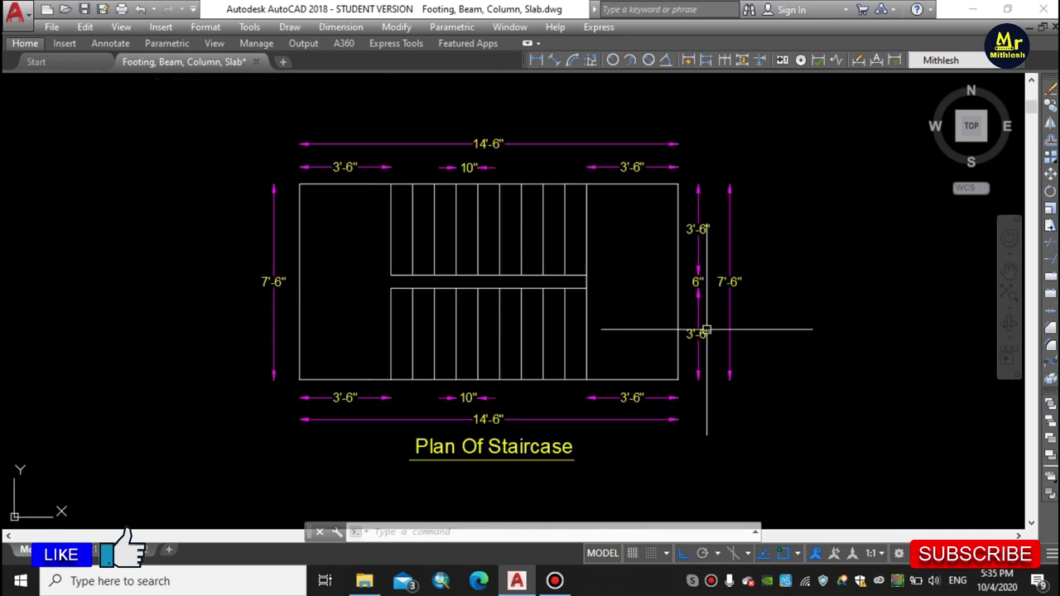
pyautogui.scroll(2, 562, 281)
pyautogui.scroll(2, 564, 274)
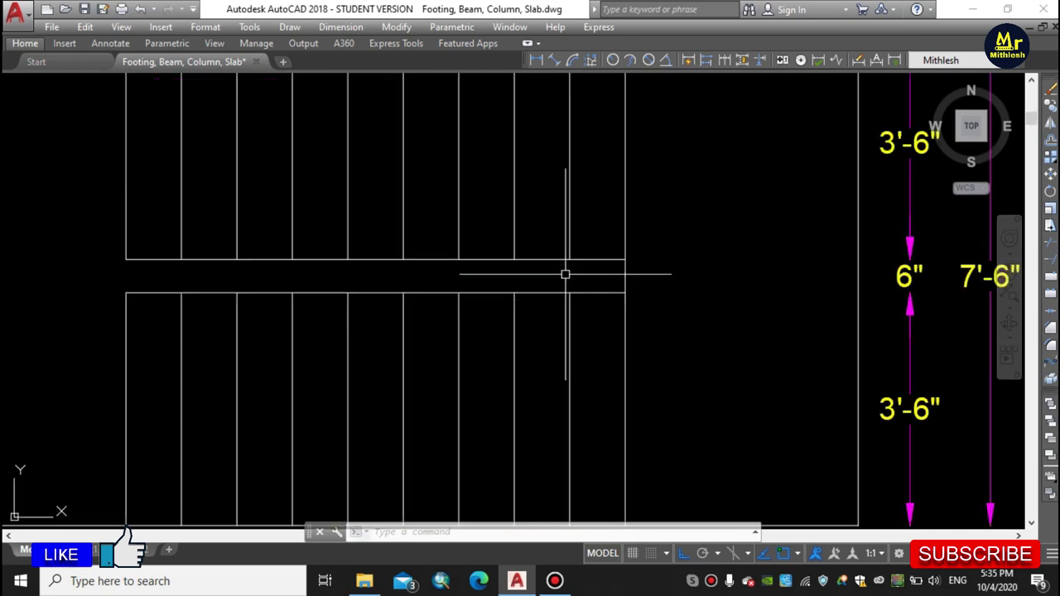
pyautogui.scroll(-2, 564, 274)
pyautogui.moveTo(577, 281); pyautogui.dragTo(541, 286, button='middle')
# Step: Zoom closer on the stair treads and pan them up and left for inspection
pyautogui.scroll(-2, 653, 266)
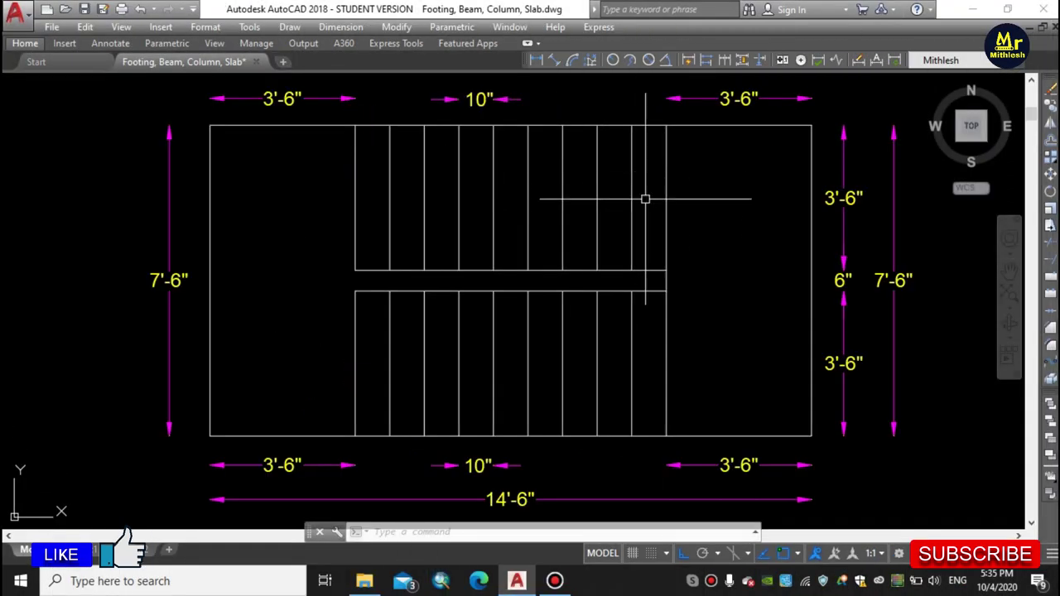
pyautogui.scroll(-2, 646, 211)
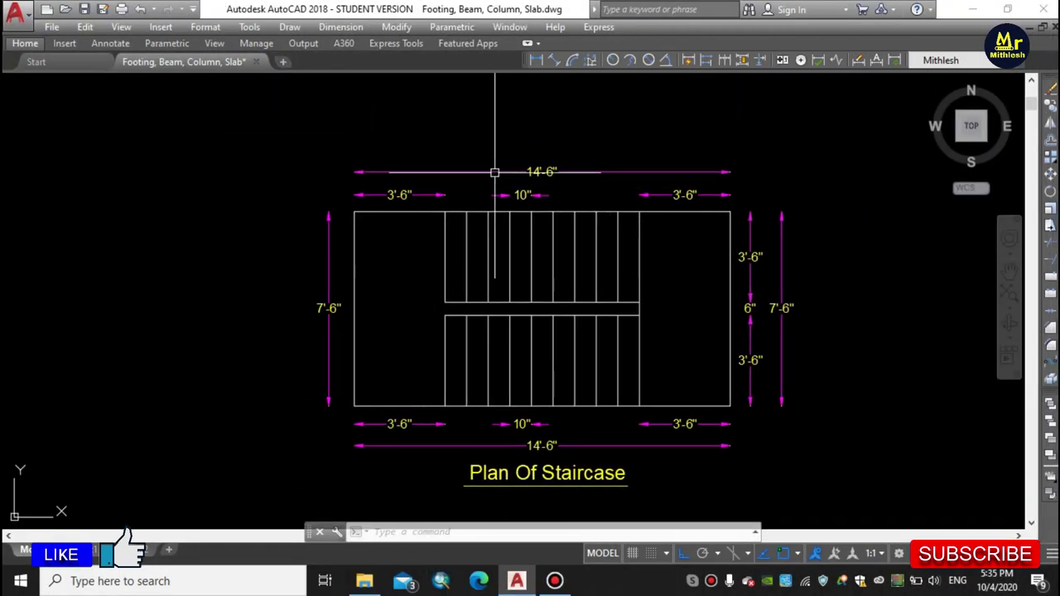
pyautogui.scroll(4, 537, 200)
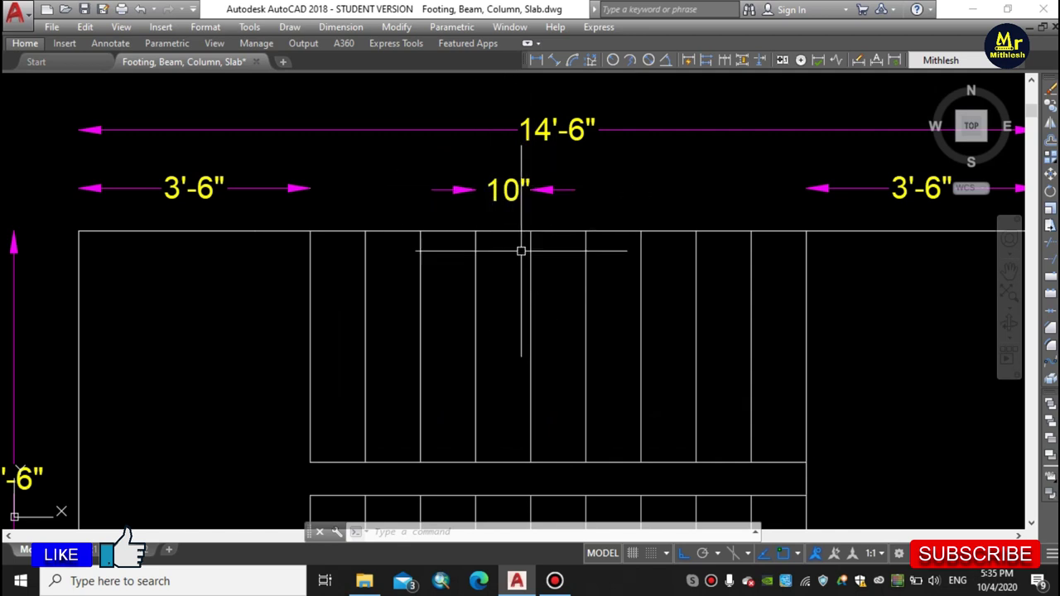
pyautogui.scroll(-1, 497, 165)
pyautogui.scroll(-1, 568, 220)
pyautogui.moveTo(568, 220); pyautogui.dragTo(549, 224, button='middle')
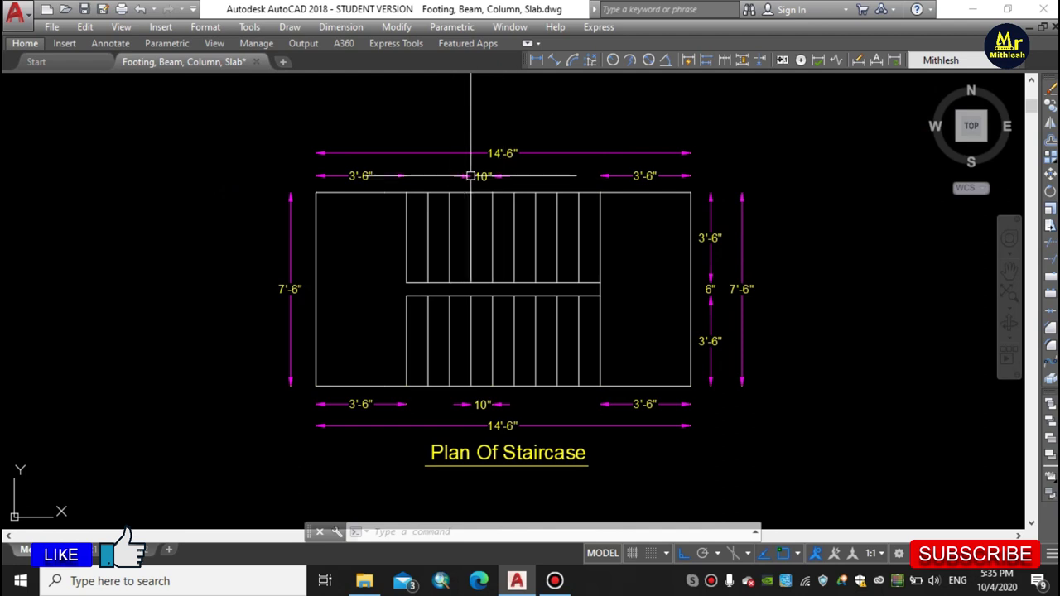
pyautogui.scroll(2, 470, 176)
pyautogui.moveTo(634, 251); pyautogui.dragTo(470, 191, button='middle')
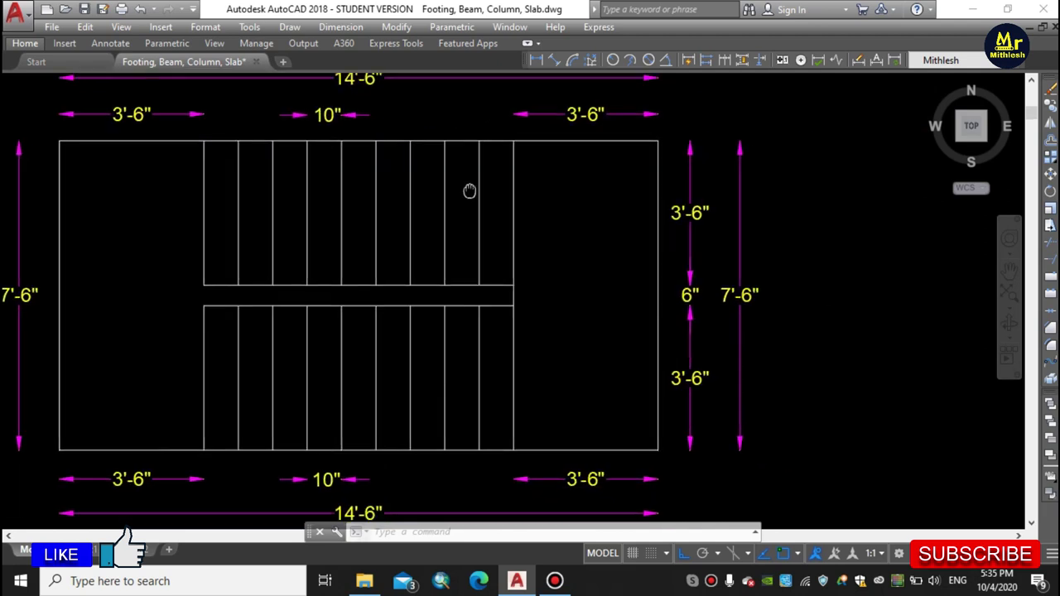
pyautogui.scroll(-1, 734, 307)
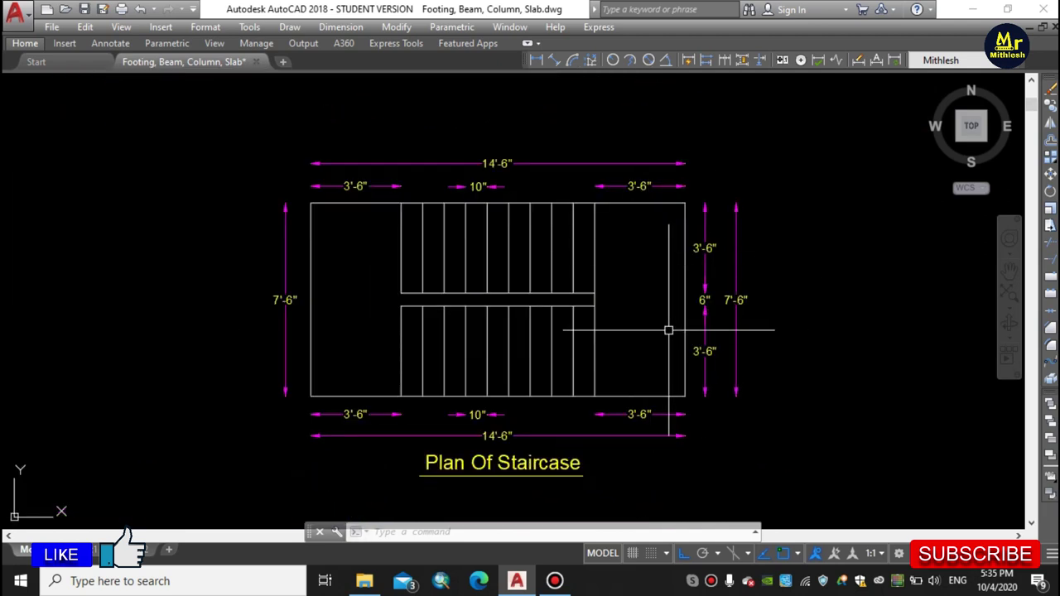
pyautogui.scroll(2, 711, 325)
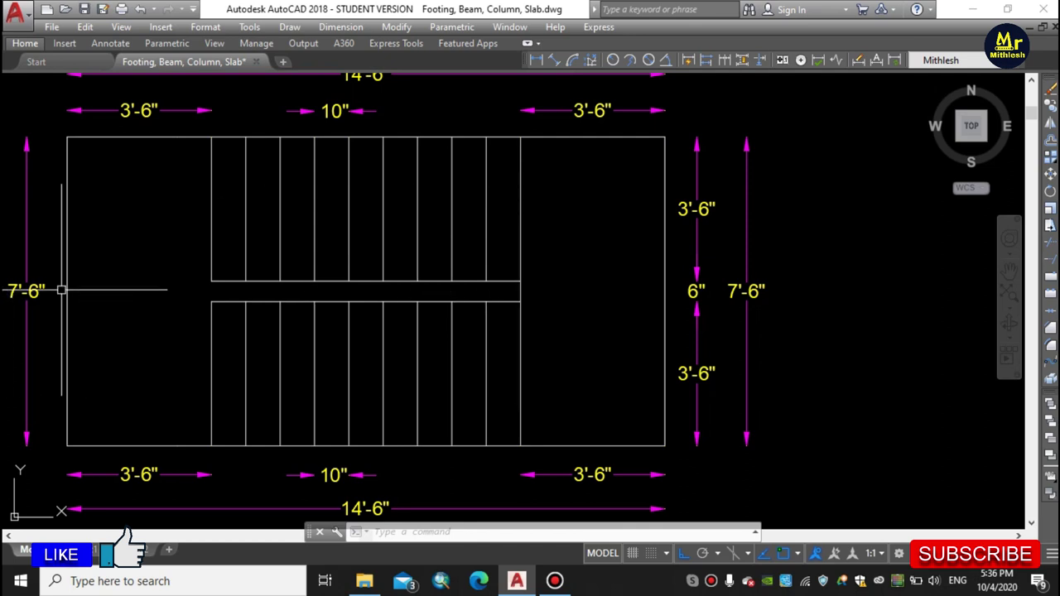
# Step: Reveal the Plan Of Staircase title, recentre the full plan, and zoom out to the section below
pyautogui.scroll(-1, 520, 245)
pyautogui.scroll(2, 591, 182)
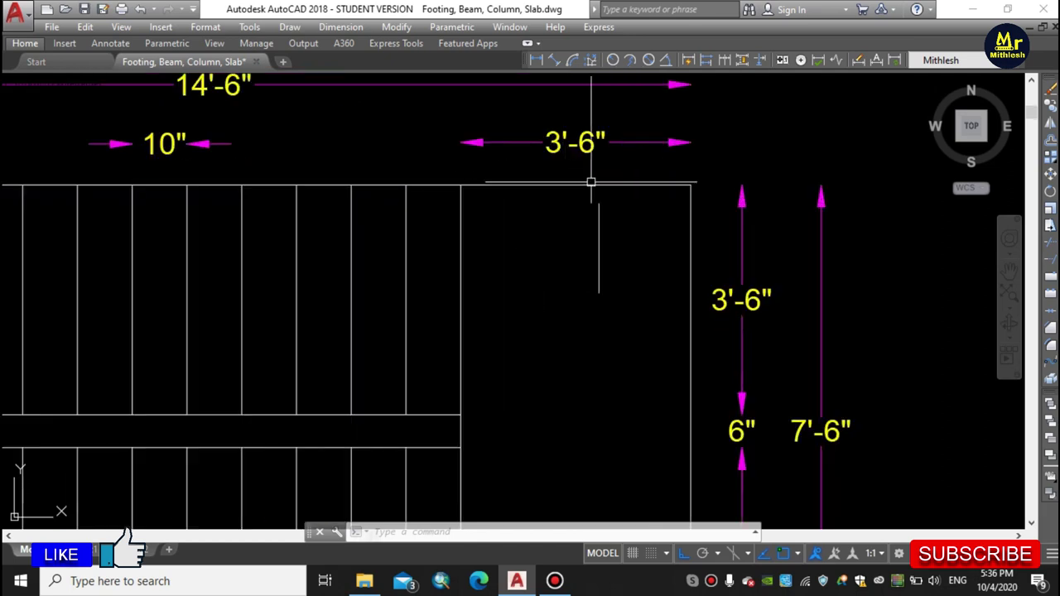
pyautogui.scroll(-1, 591, 141)
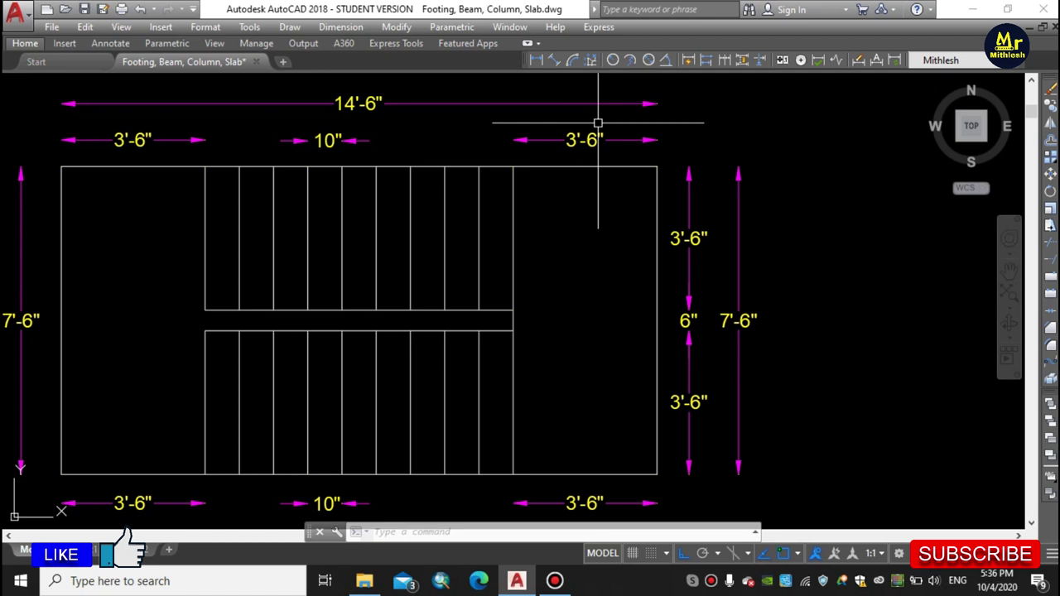
pyautogui.moveTo(680, 426); pyautogui.dragTo(681, 357, button='middle')
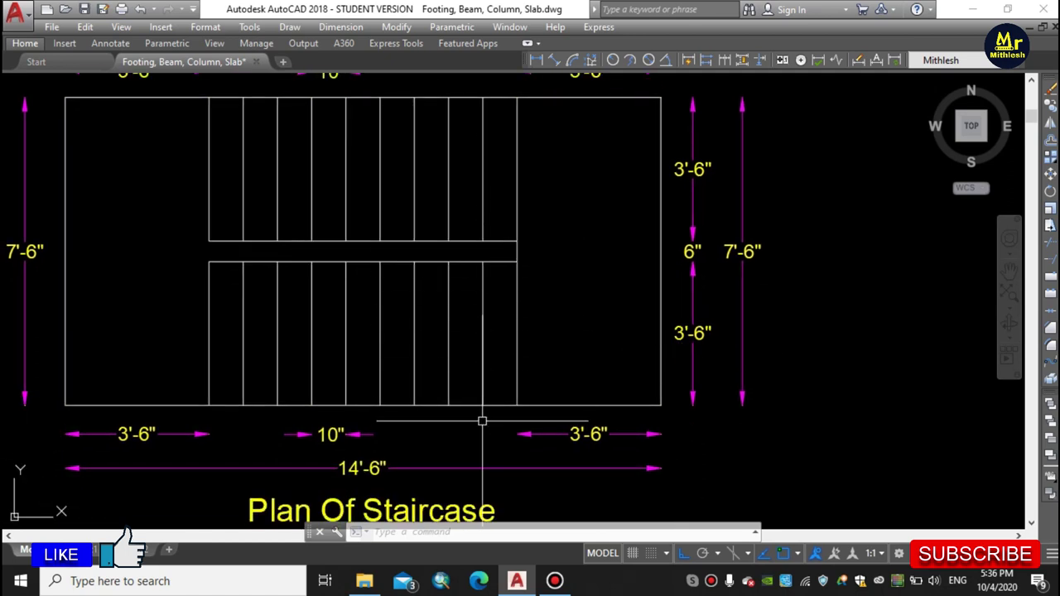
pyautogui.scroll(-2, 515, 281)
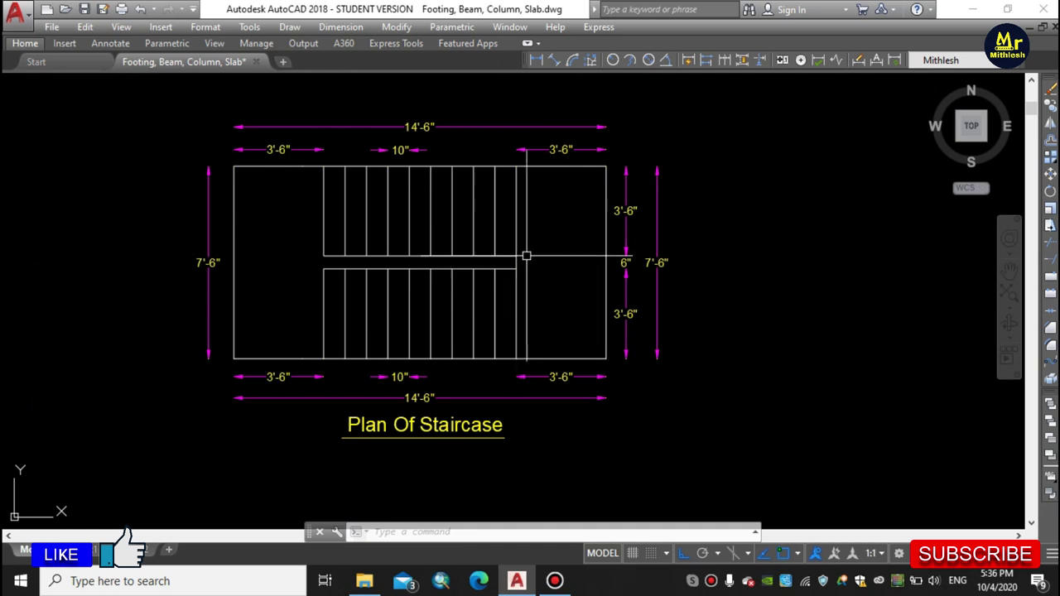
pyautogui.moveTo(526, 255); pyautogui.dragTo(630, 259, button='middle')
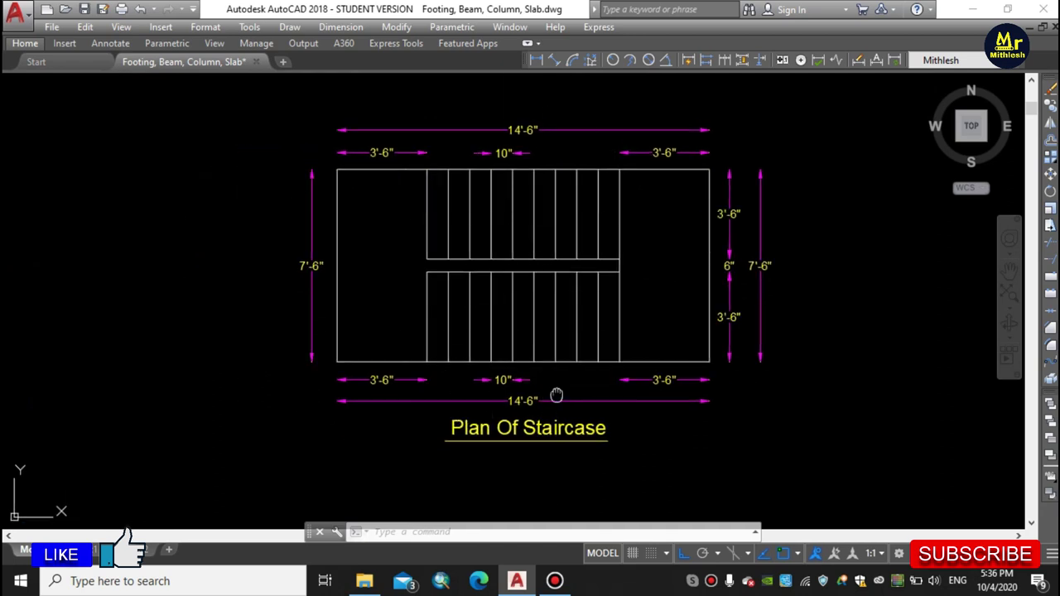
pyautogui.moveTo(556, 394); pyautogui.dragTo(514, 385, button='middle')
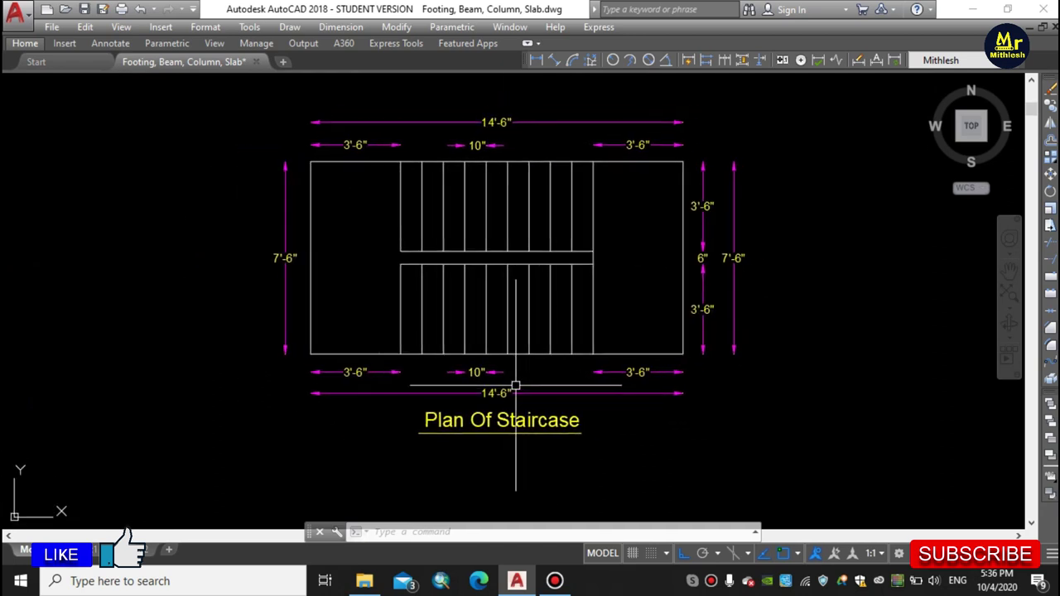
pyautogui.scroll(-2, 504, 315)
# Step: Zoom in on the first reinforced section's right landing, then pan to the lower Section Of Staircase
pyautogui.scroll(2, 529, 348)
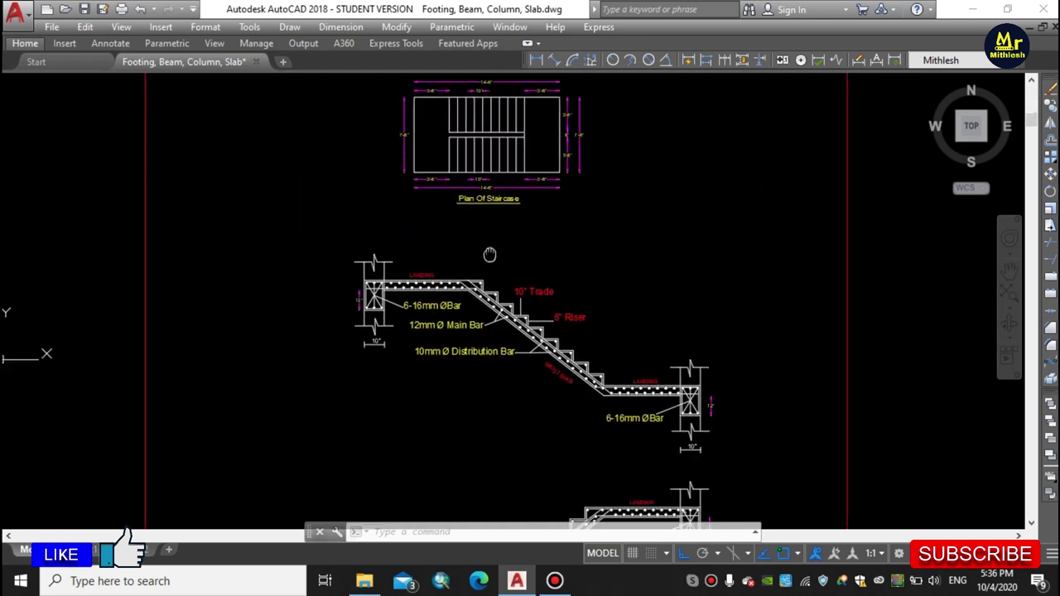
pyautogui.scroll(1, 558, 361)
pyautogui.moveTo(558, 361); pyautogui.dragTo(540, 317, button='middle')
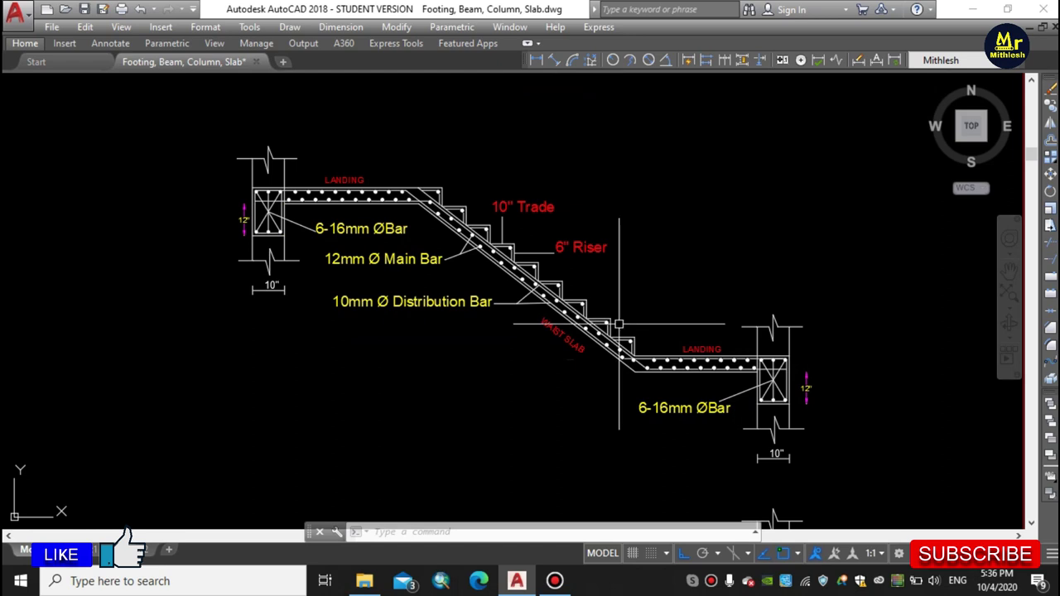
pyautogui.scroll(2, 618, 324)
pyautogui.moveTo(746, 380); pyautogui.dragTo(649, 353, button='middle')
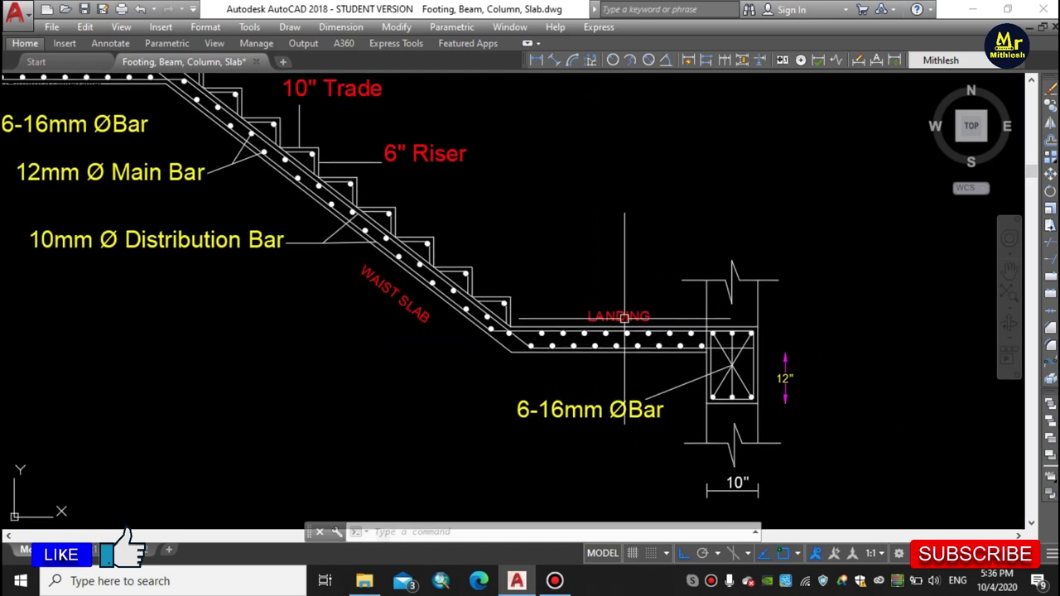
pyautogui.scroll(-5, 625, 317)
pyautogui.scroll(1, 610, 303)
pyautogui.scroll(3, 530, 306)
pyautogui.scroll(2, 516, 315)
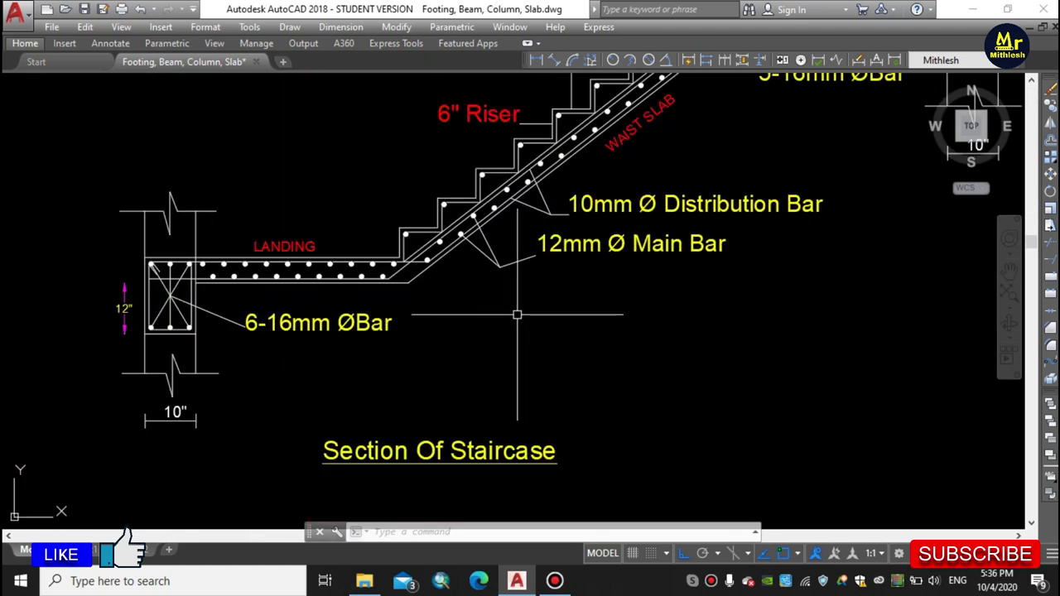
pyautogui.scroll(-1, 517, 315)
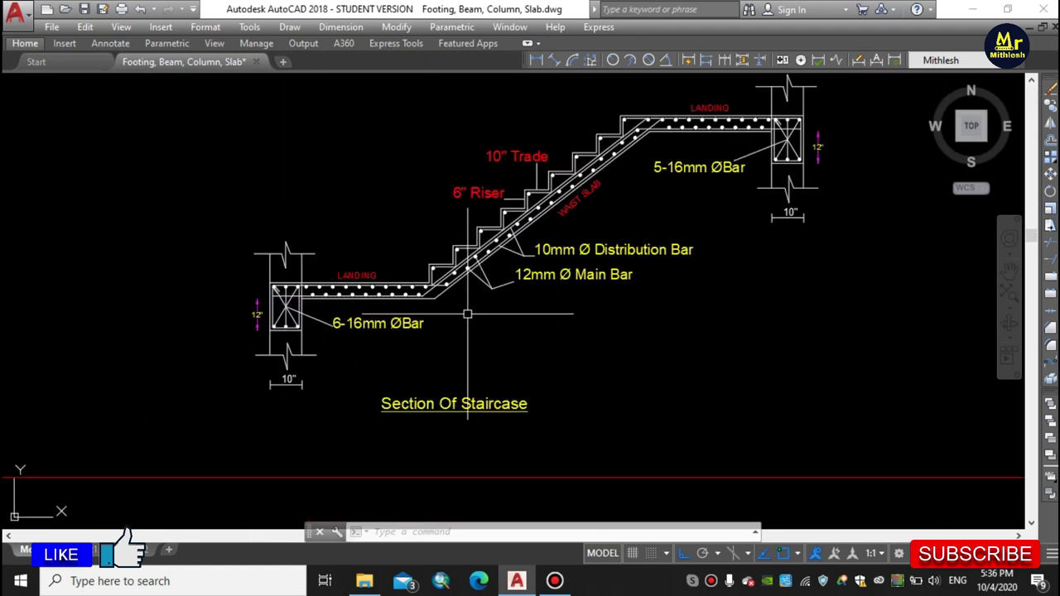
pyautogui.moveTo(467, 315); pyautogui.dragTo(422, 354, button='middle')
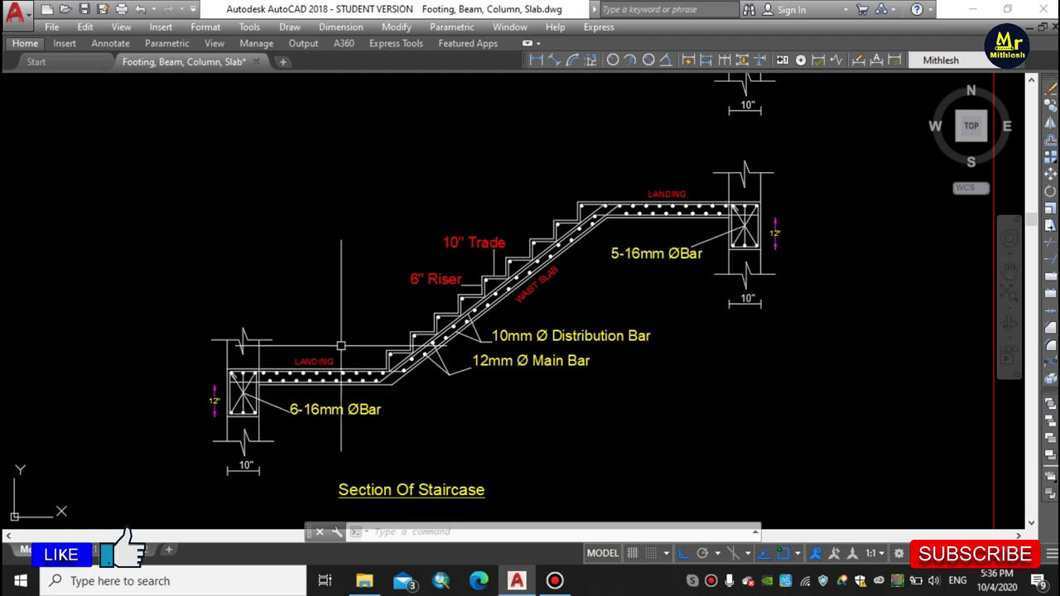
# Step: Move to the section's lower-left column and bring the Section Of Staircase title into view
pyautogui.moveTo(241, 414); pyautogui.dragTo(266, 397, button='middle')
pyautogui.scroll(2, 267, 399)
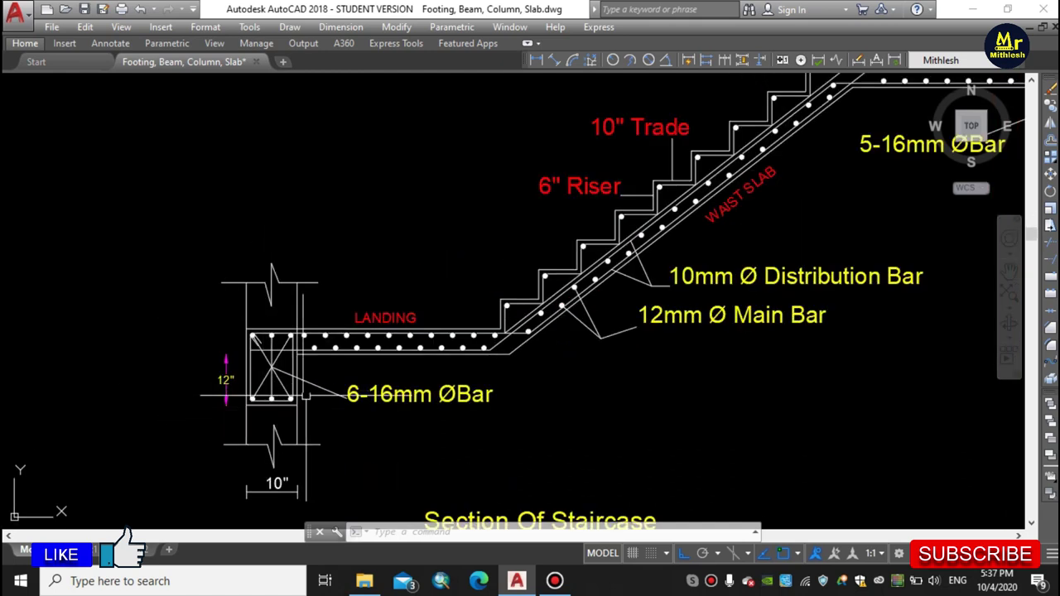
pyautogui.scroll(2, 261, 389)
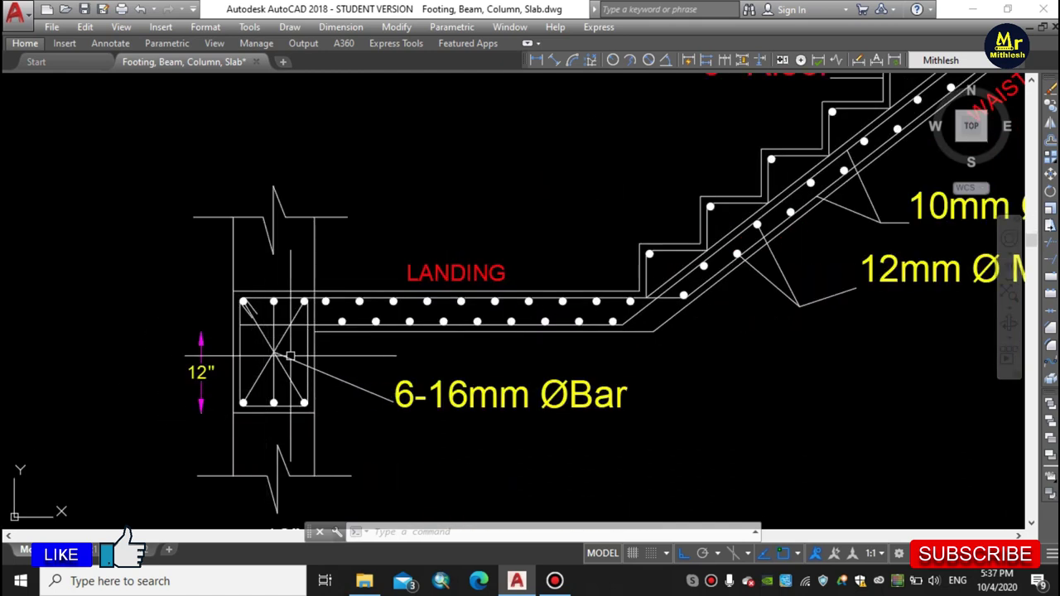
pyautogui.scroll(-2, 265, 327)
pyautogui.moveTo(299, 452); pyautogui.dragTo(306, 404, button='middle')
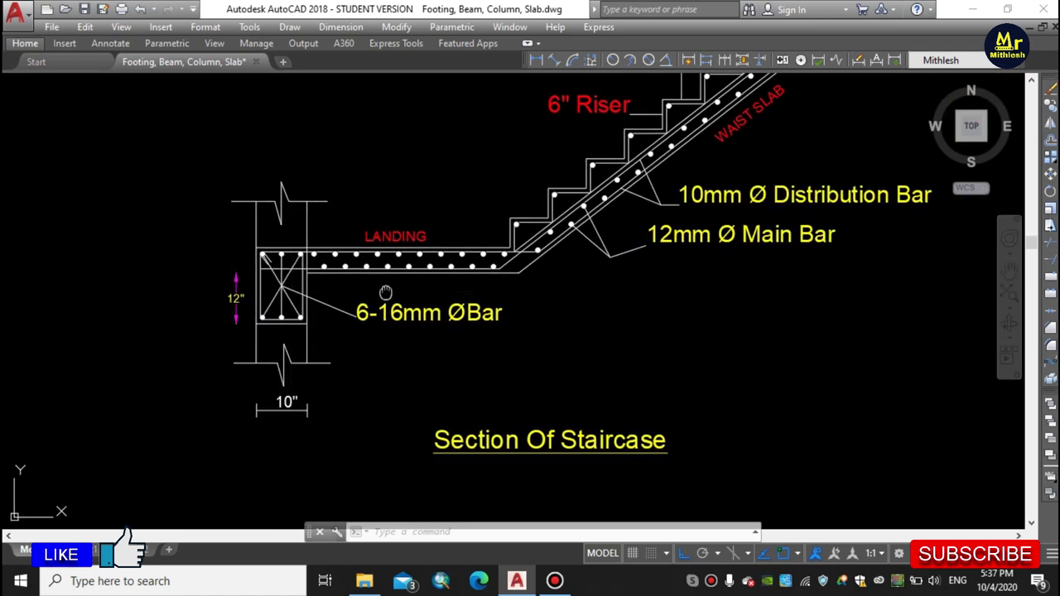
# Step: Zoom in on the left landing slab's reinforcement and shift toward the distribution bar
pyautogui.moveTo(386, 293); pyautogui.dragTo(349, 330, button='middle')
pyautogui.scroll(2, 376, 288)
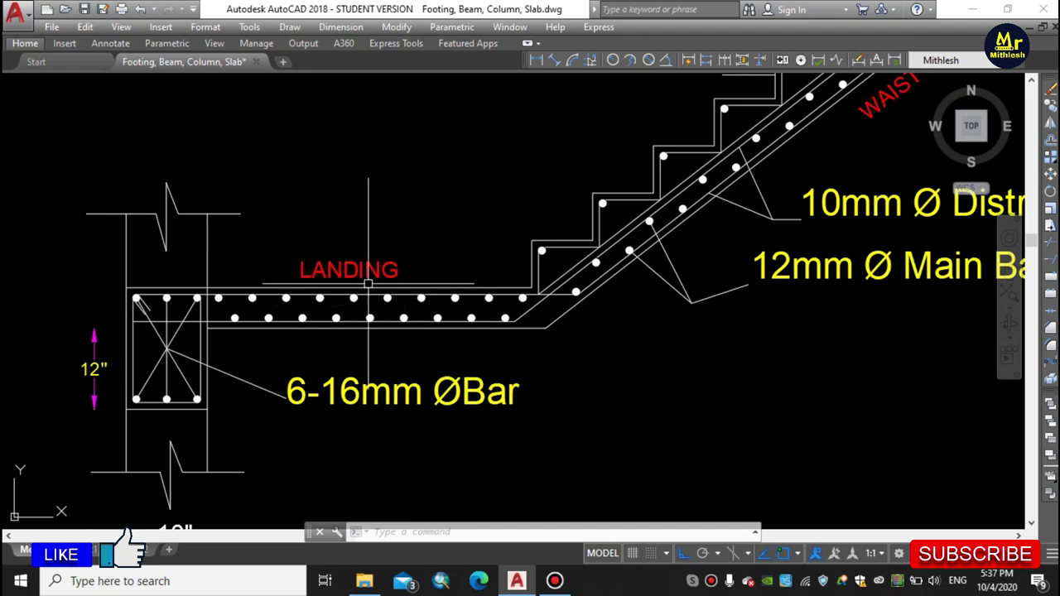
pyautogui.scroll(-2, 367, 284)
pyautogui.scroll(4, 369, 285)
pyautogui.scroll(-2, 371, 287)
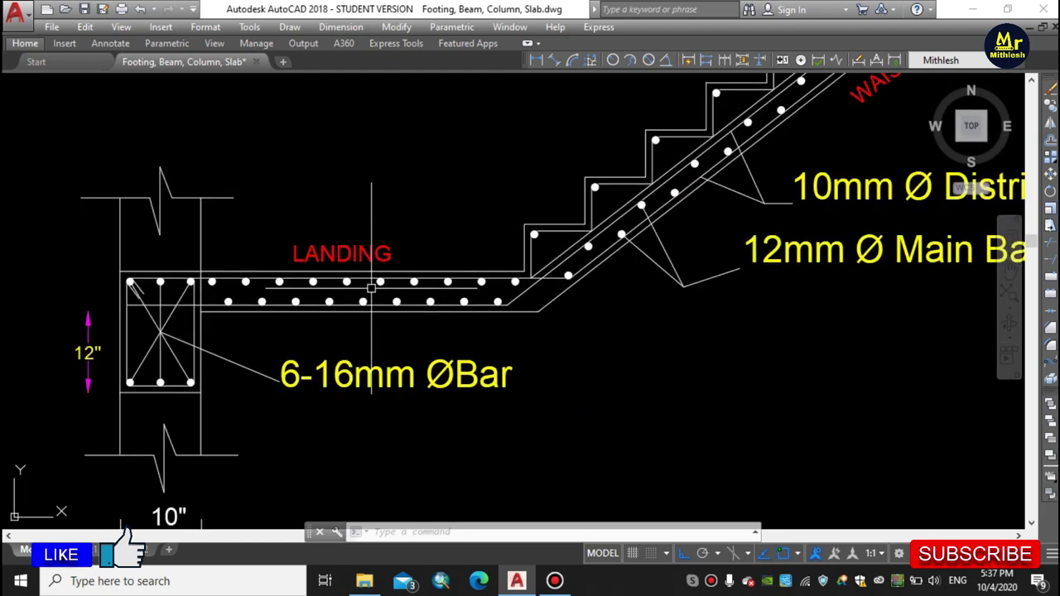
pyautogui.scroll(-4, 383, 282)
pyautogui.moveTo(504, 308)
pyautogui.mouseDown(button='middle')
pyautogui.moveTo(383, 370)
pyautogui.moveTo(481, 273)
pyautogui.mouseUp(button='middle')
pyautogui.scroll(2, 359, 313)
pyautogui.scroll(2, 359, 313)
pyautogui.scroll(-2, 360, 313)
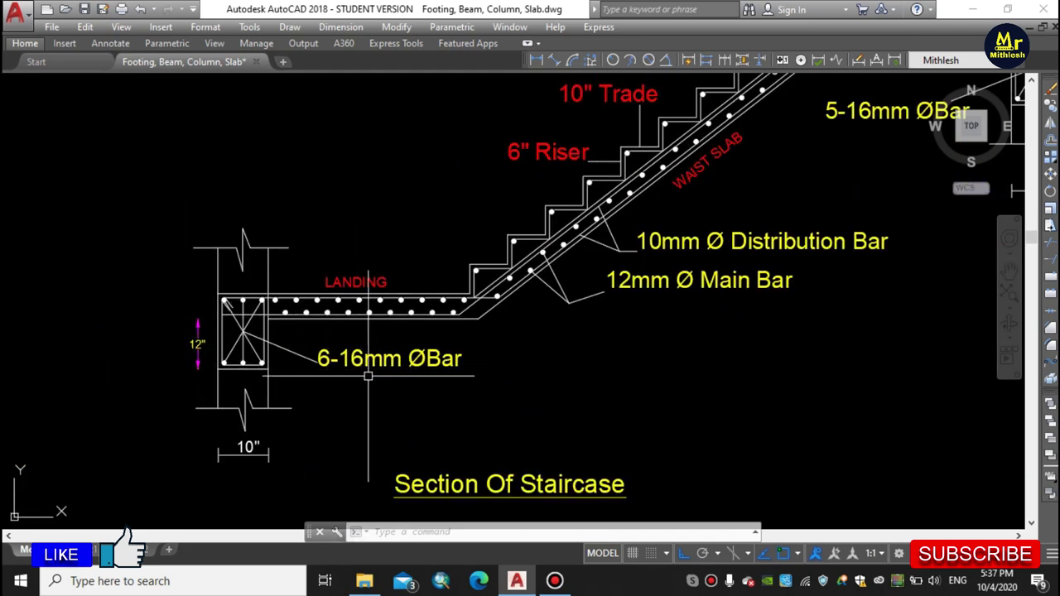
pyautogui.scroll(2, 267, 340)
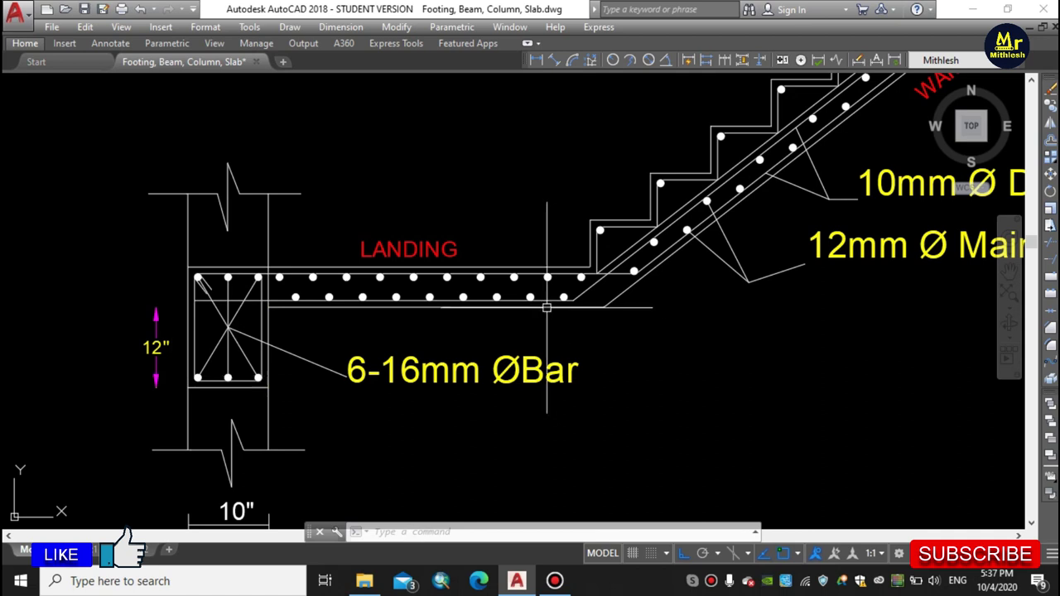
pyautogui.scroll(-4, 549, 300)
# Step: Pan across the section and zoom in closely on the landing's two bar rows
pyautogui.moveTo(526, 344); pyautogui.dragTo(473, 341, button='middle')
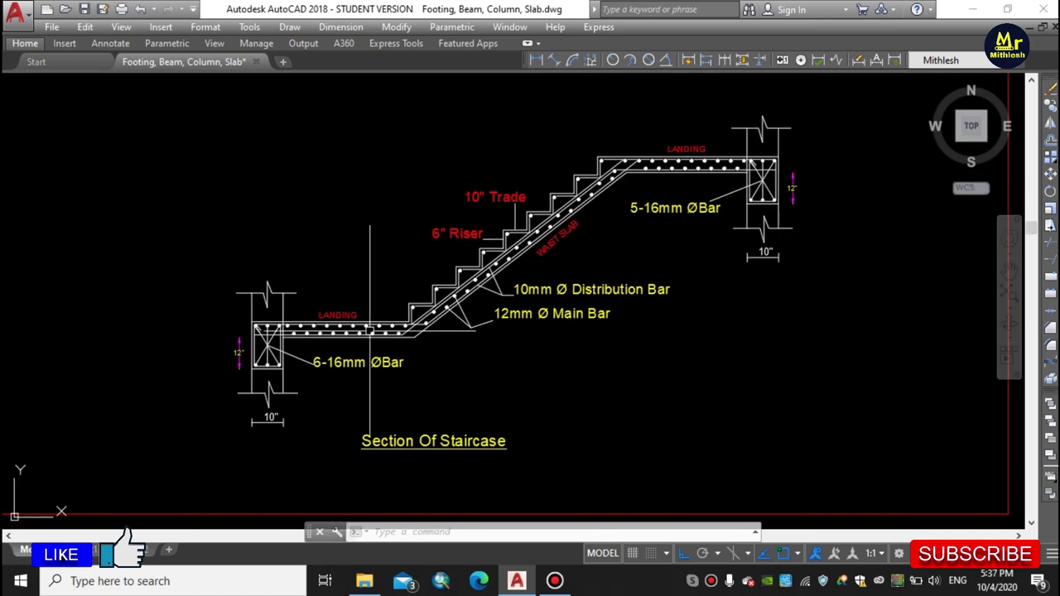
pyautogui.scroll(2, 372, 331)
pyautogui.scroll(-1, 561, 264)
pyautogui.scroll(-1, 442, 339)
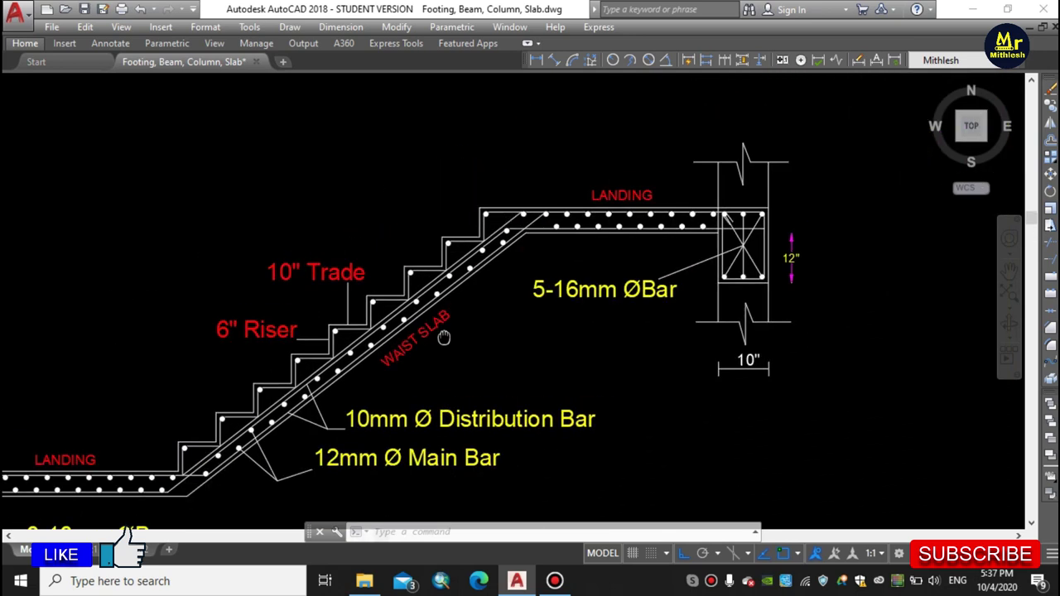
pyautogui.scroll(1, 274, 349)
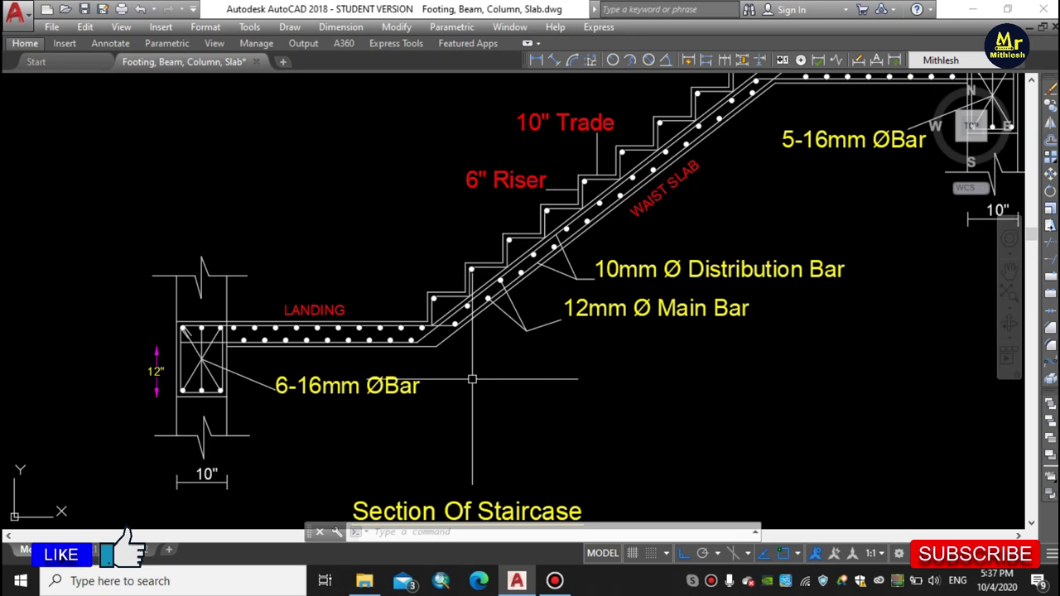
pyautogui.scroll(2, 373, 361)
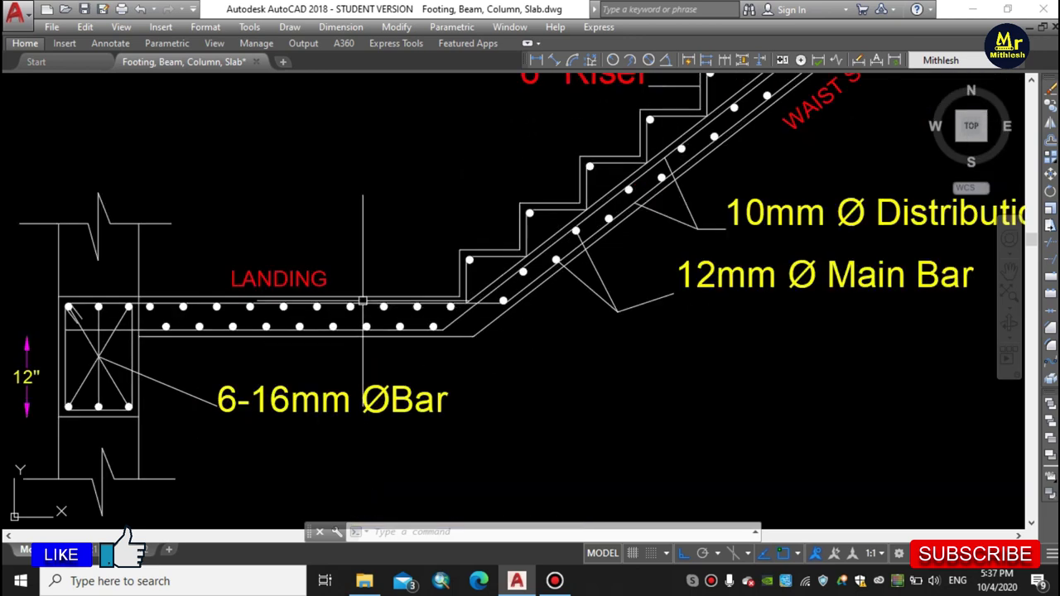
pyautogui.scroll(-4, 331, 282)
pyautogui.scroll(2, 336, 293)
pyautogui.scroll(2, 336, 293)
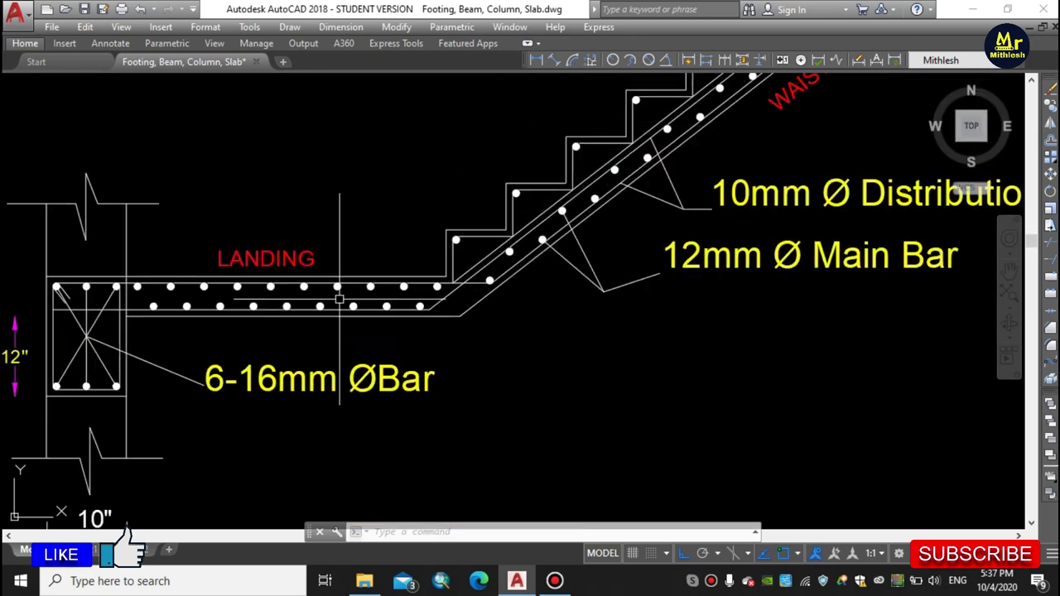
pyautogui.scroll(1, 386, 302)
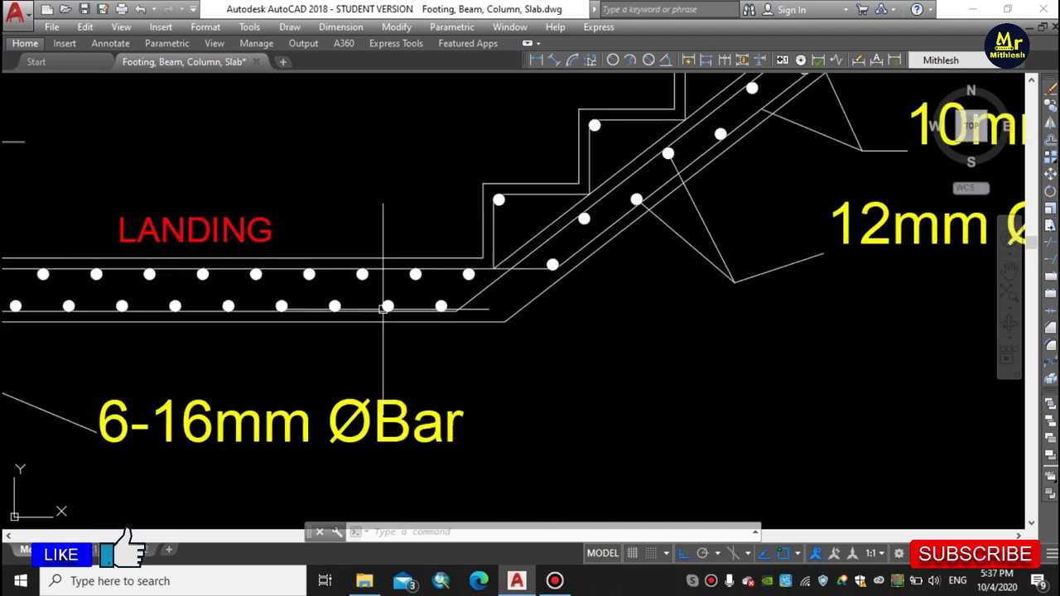
pyautogui.scroll(3, 385, 302)
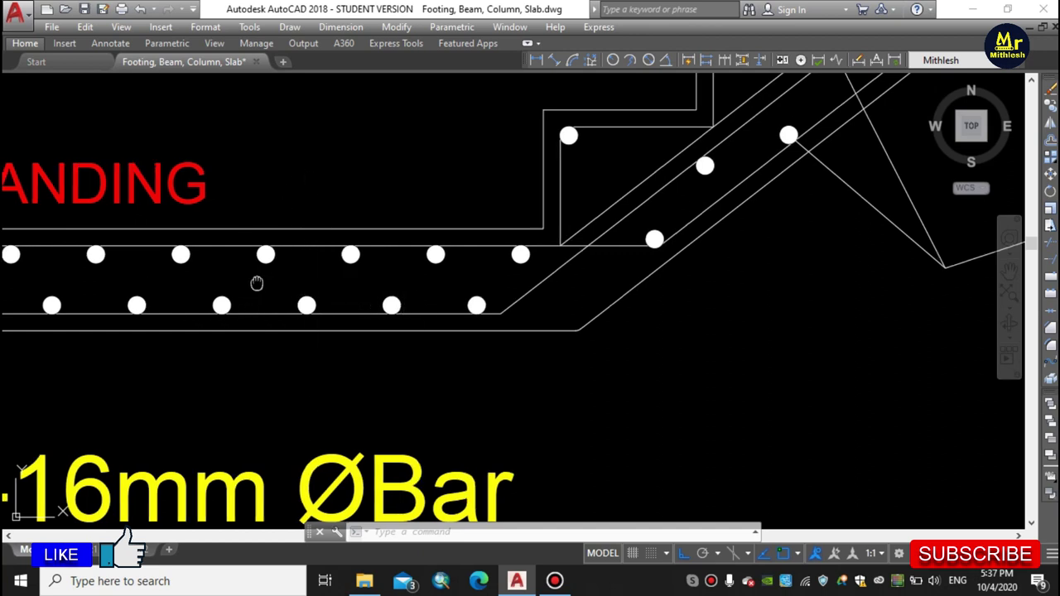
# Step: Bring the Distribution Bar and Main Bar labels of the waist slab into view
pyautogui.moveTo(256, 284); pyautogui.dragTo(544, 294, button='middle')
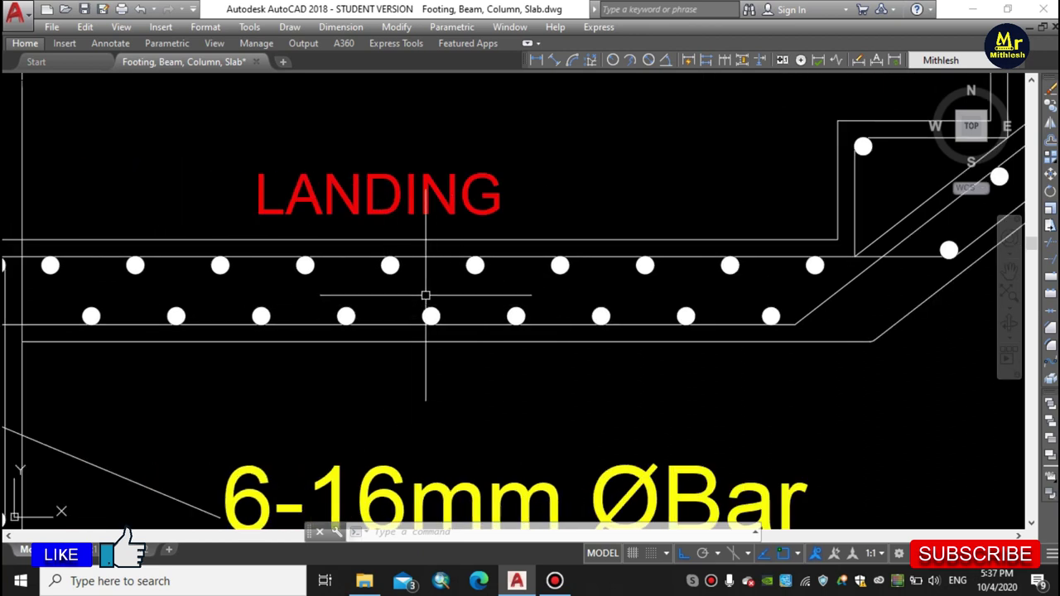
pyautogui.scroll(-4, 441, 303)
pyautogui.moveTo(724, 215); pyautogui.dragTo(314, 284, button='middle')
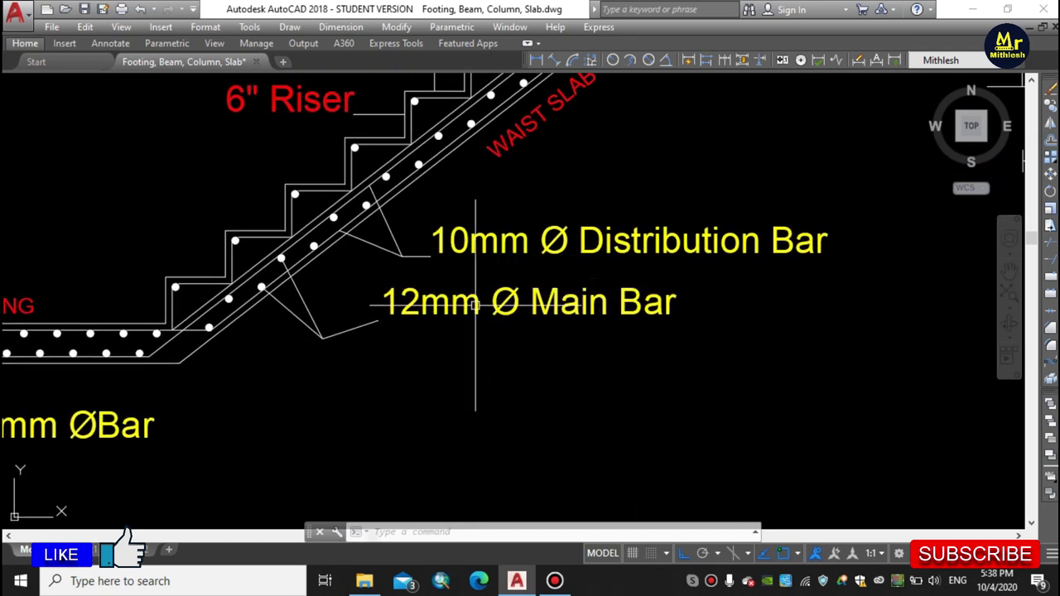
# Step: Zoom on the Distribution Bar leader and pan to include the upper landing
pyautogui.scroll(2, 323, 175)
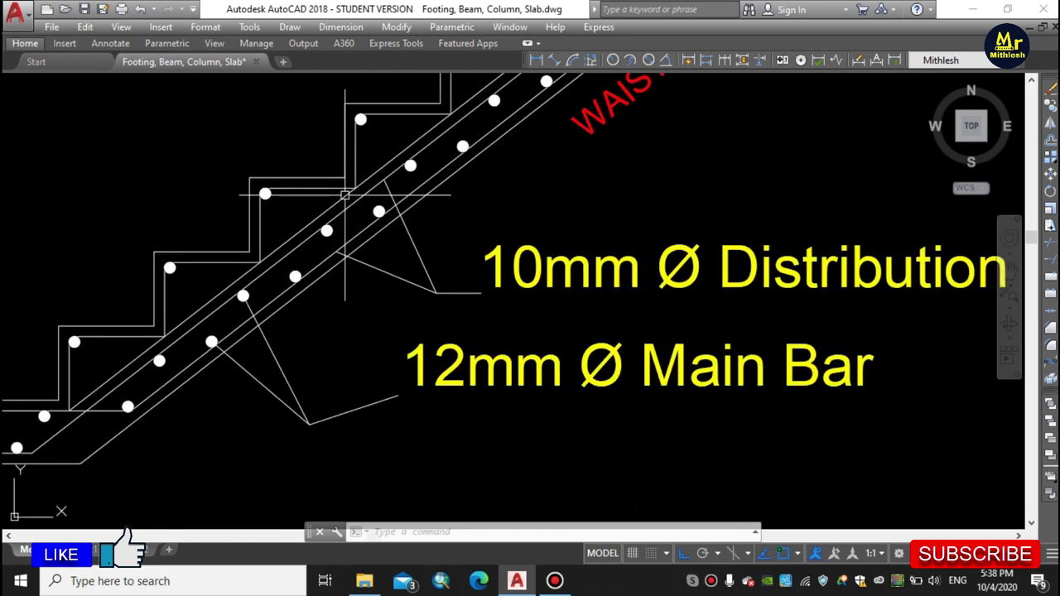
pyautogui.scroll(2, 322, 175)
pyautogui.scroll(-5, 512, 178)
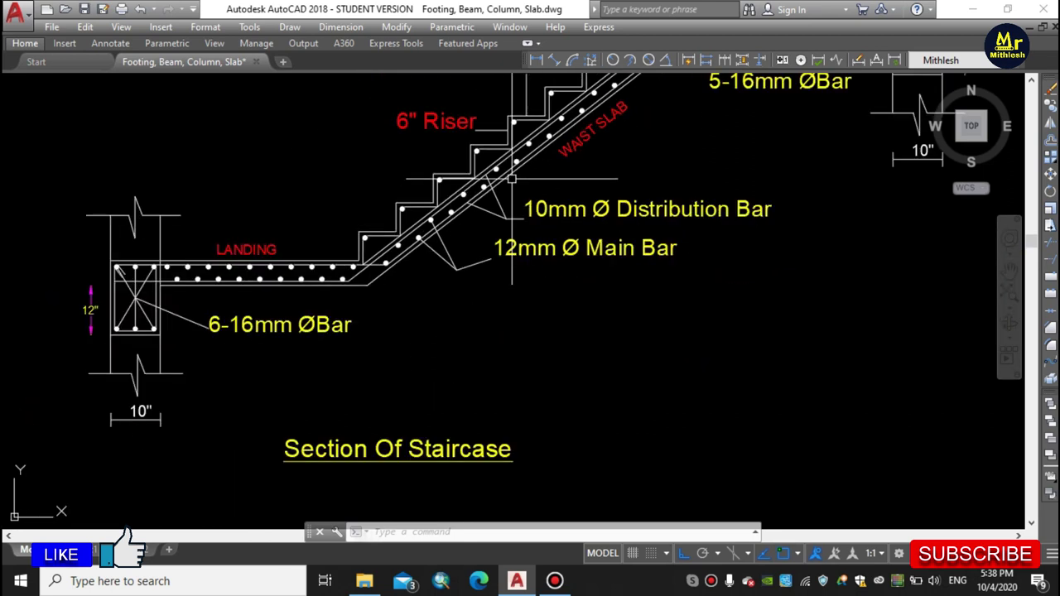
pyautogui.moveTo(512, 178); pyautogui.dragTo(503, 276, button='middle')
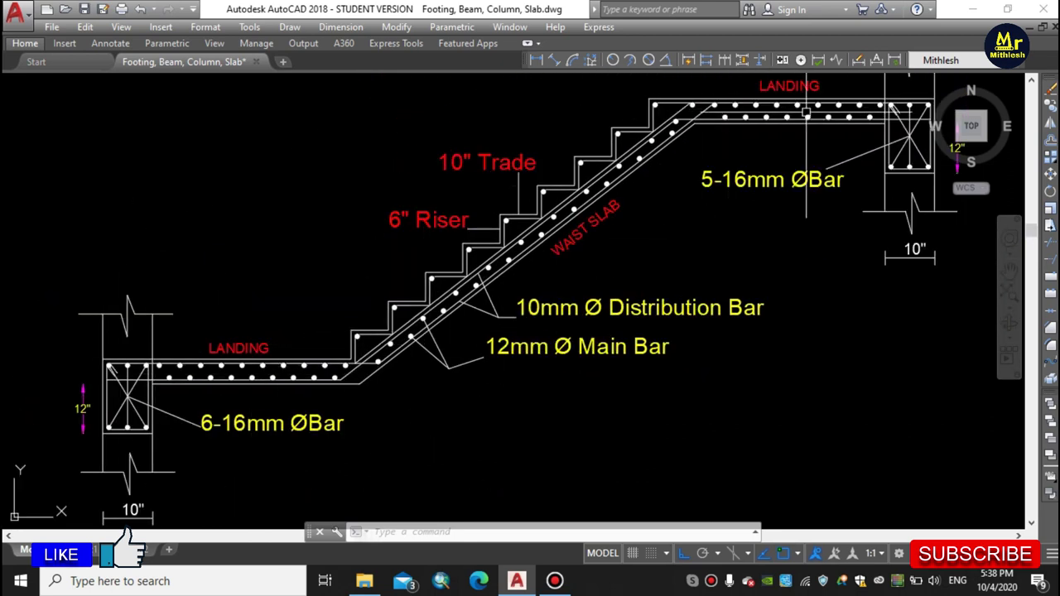
pyautogui.scroll(2, 626, 302)
pyautogui.moveTo(709, 331); pyautogui.dragTo(643, 343, button='middle')
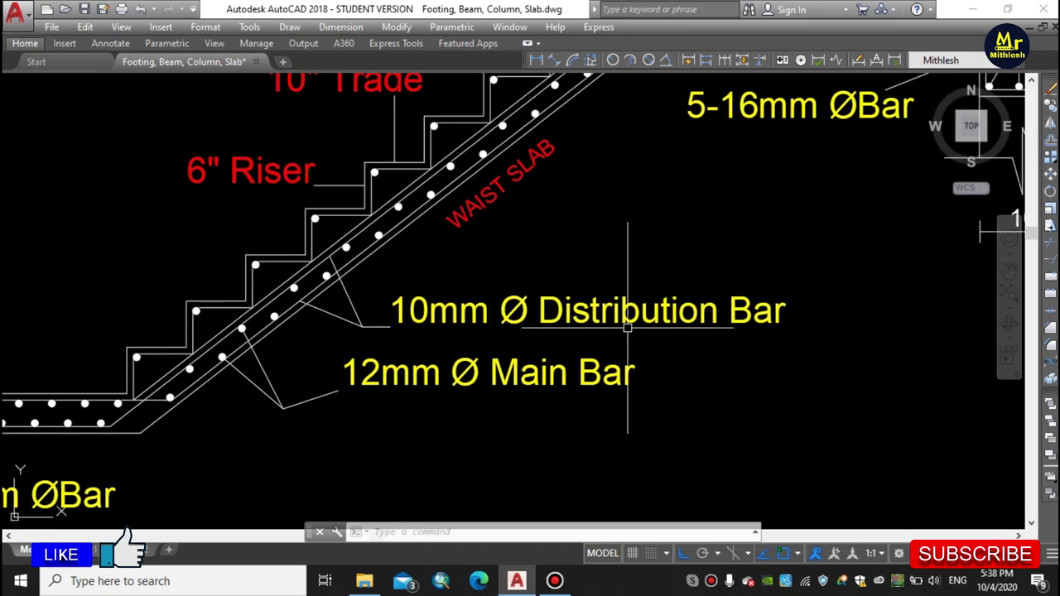
pyautogui.scroll(-2, 610, 260)
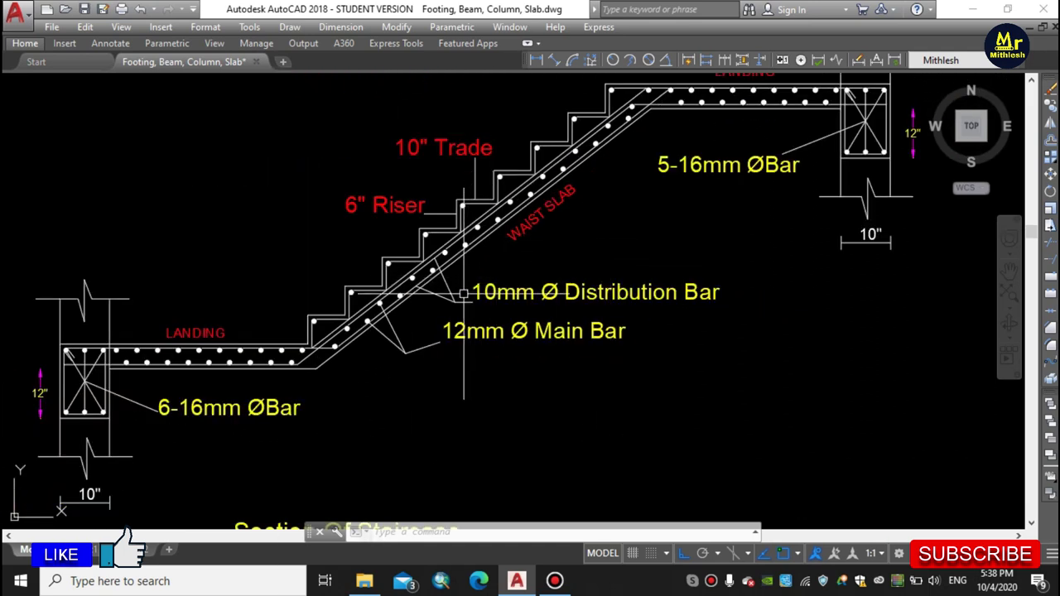
pyautogui.scroll(2, 464, 293)
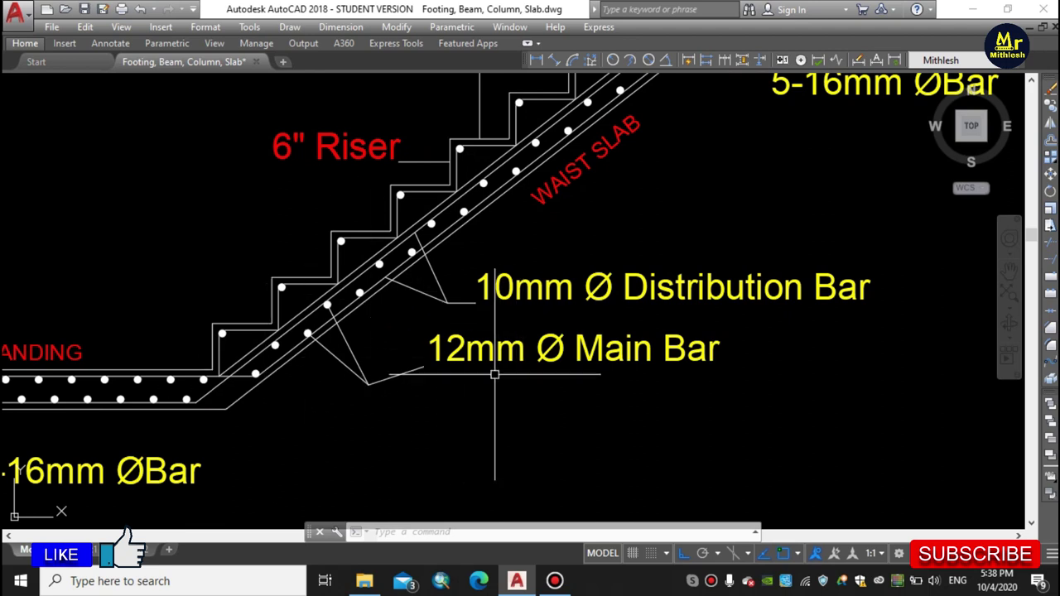
# Step: Bring the 10" Trade label into view, then zoom out toward the full section
pyautogui.moveTo(617, 258); pyautogui.dragTo(607, 300, button='middle')
pyautogui.scroll(-2, 607, 300)
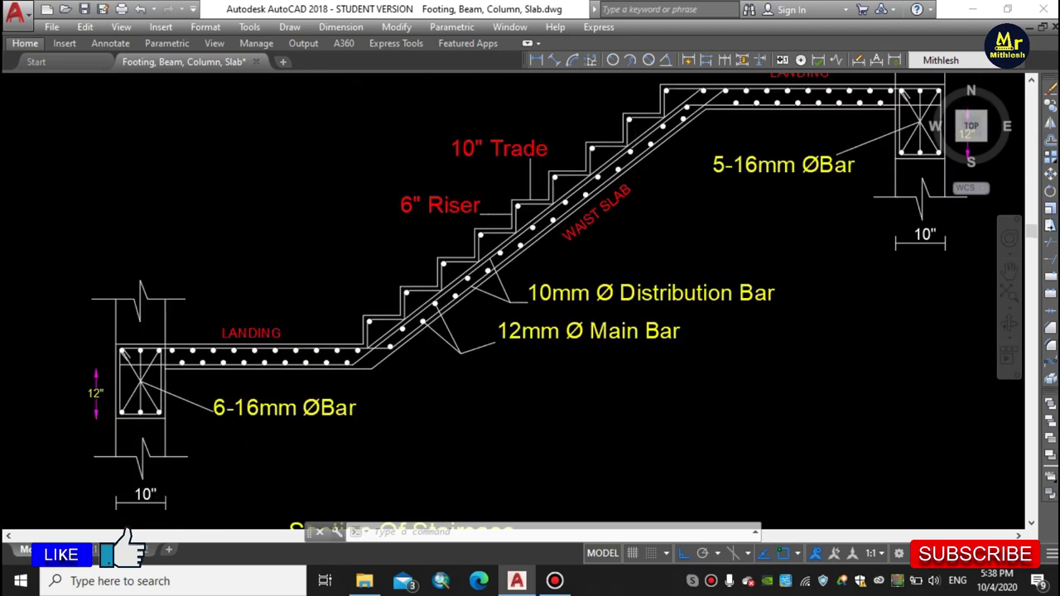
pyautogui.scroll(-2, 607, 300)
pyautogui.scroll(4, 599, 176)
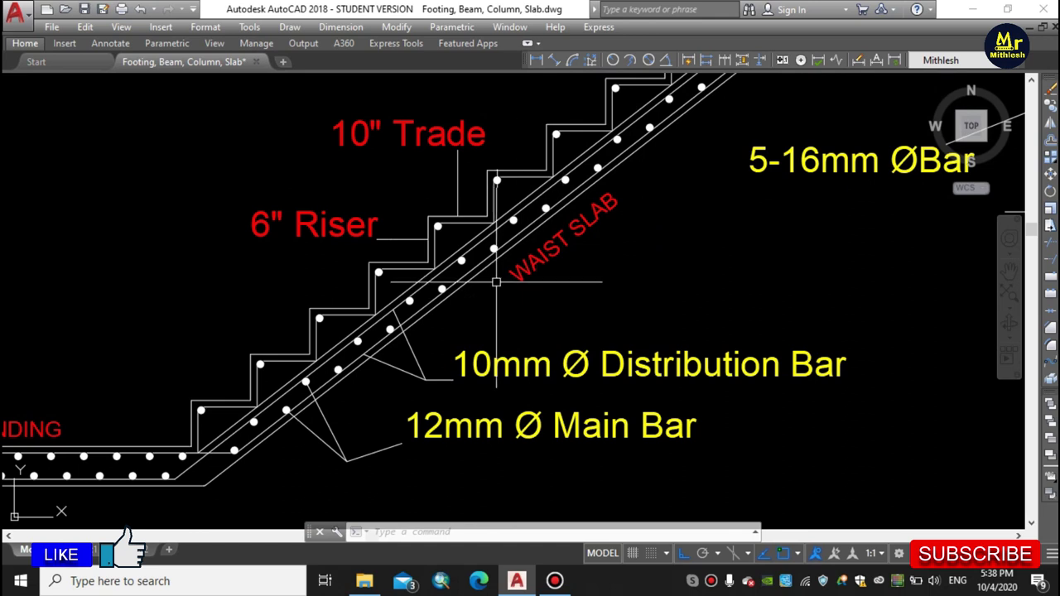
pyautogui.scroll(-1, 598, 175)
pyautogui.scroll(-1, 631, 239)
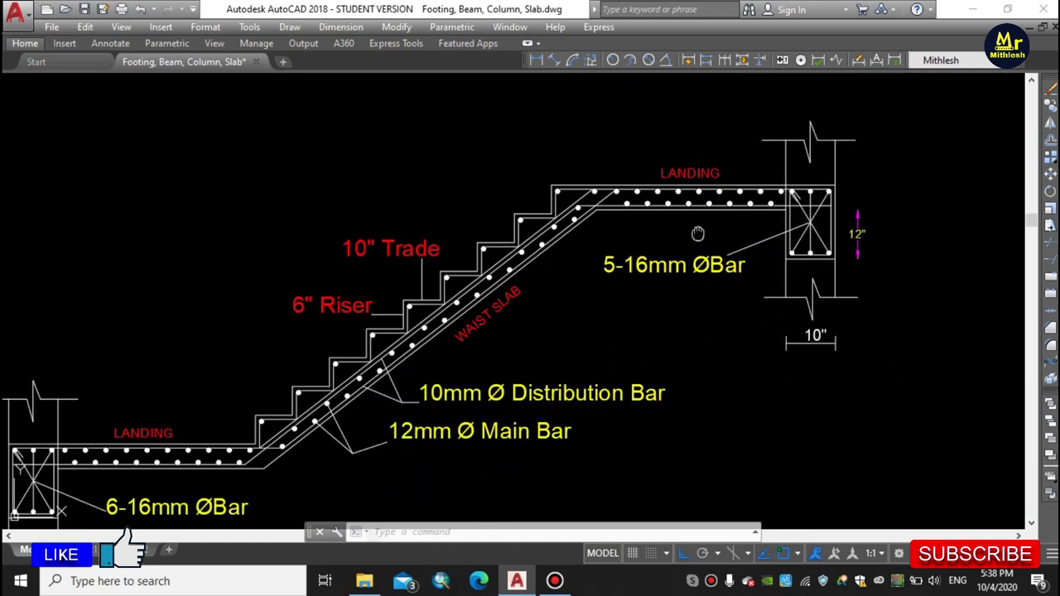
# Step: Examine the upper landing beam and bars, then zoom out and shift toward the lower landing
pyautogui.moveTo(741, 234); pyautogui.dragTo(582, 264, button='middle')
pyautogui.scroll(2, 671, 355)
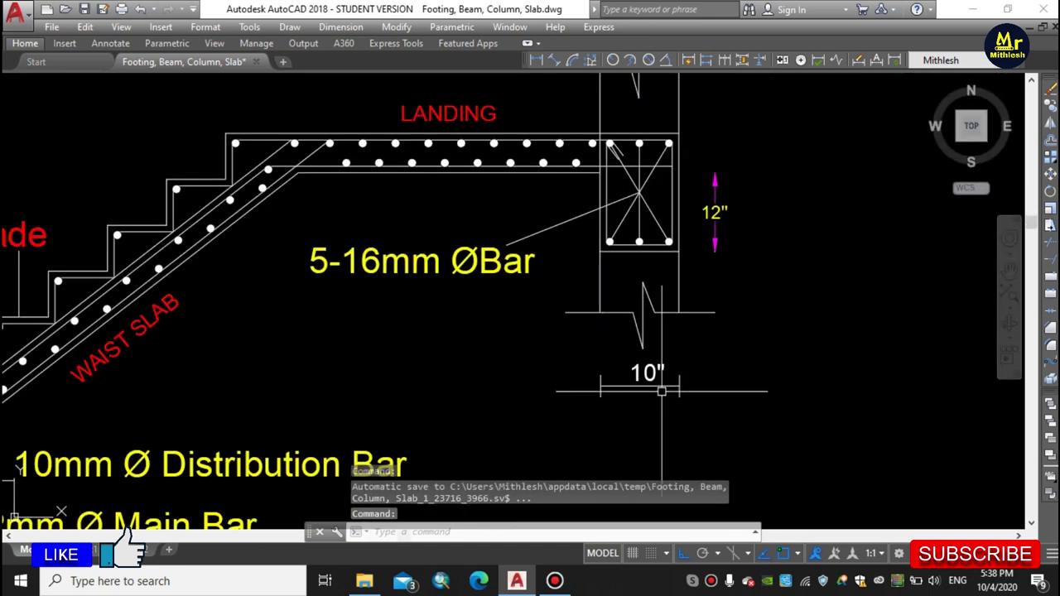
pyautogui.moveTo(675, 344); pyautogui.dragTo(683, 379, button='middle')
pyautogui.moveTo(397, 331)
pyautogui.mouseDown(button='middle')
pyautogui.moveTo(502, 313)
pyautogui.moveTo(559, 371)
pyautogui.mouseUp(button='middle')
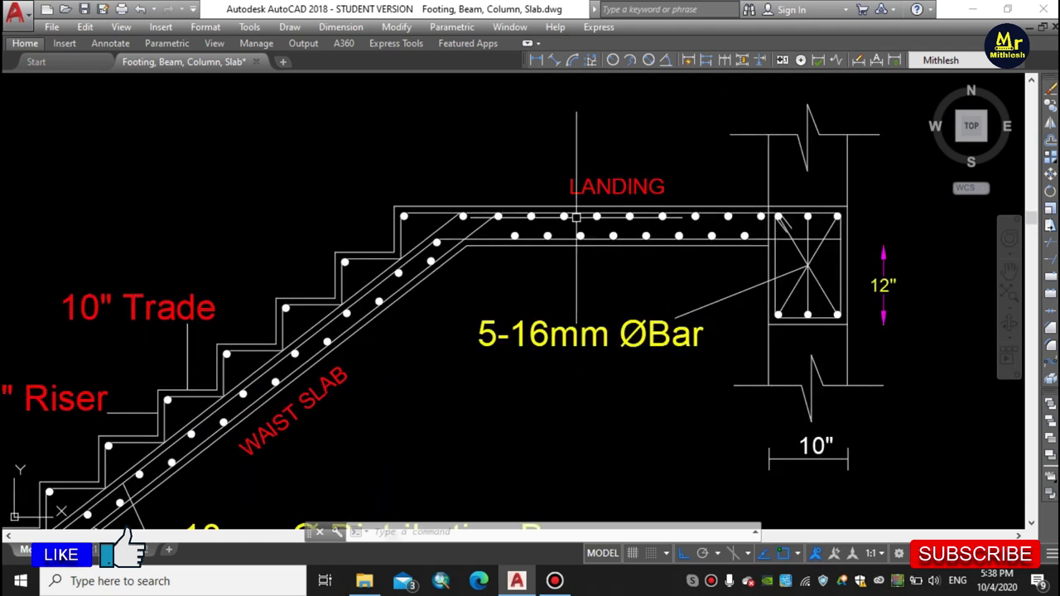
pyautogui.scroll(2, 634, 221)
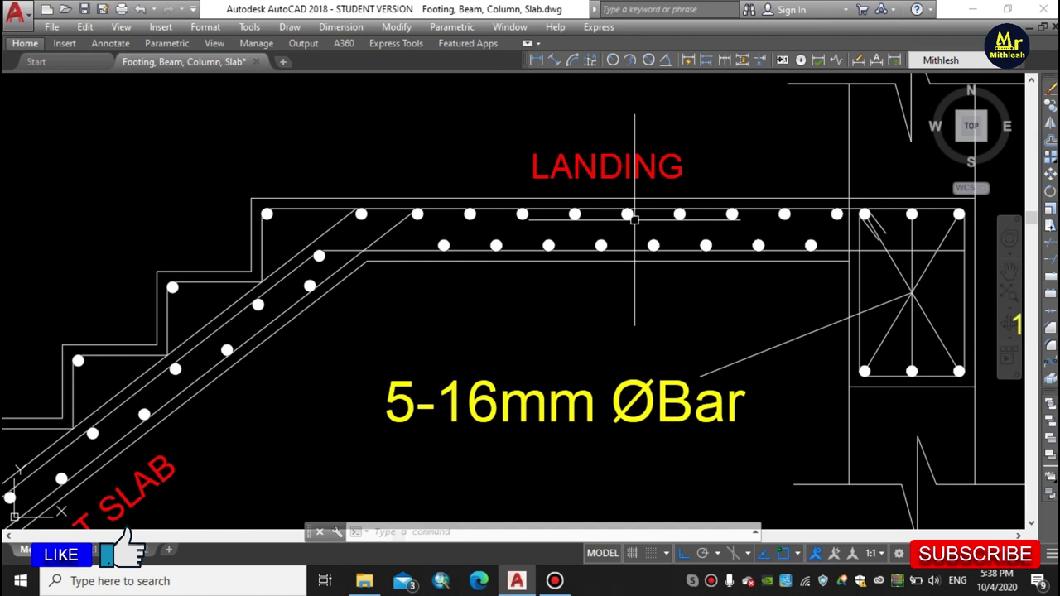
pyautogui.scroll(2, 629, 203)
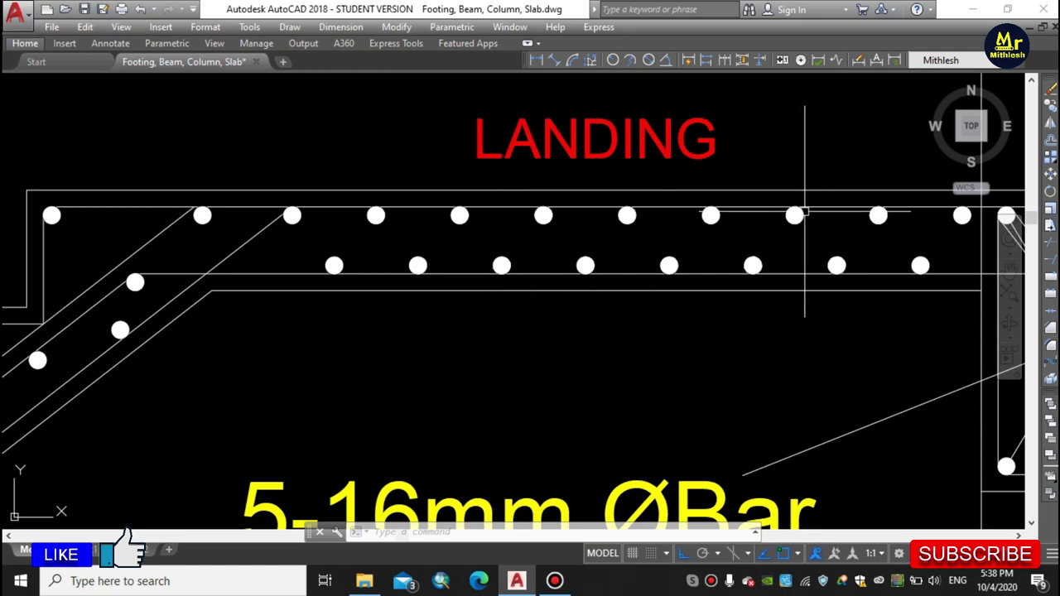
pyautogui.moveTo(804, 215); pyautogui.dragTo(693, 215, button='middle')
pyautogui.scroll(-2, 762, 216)
pyautogui.scroll(-2, 753, 214)
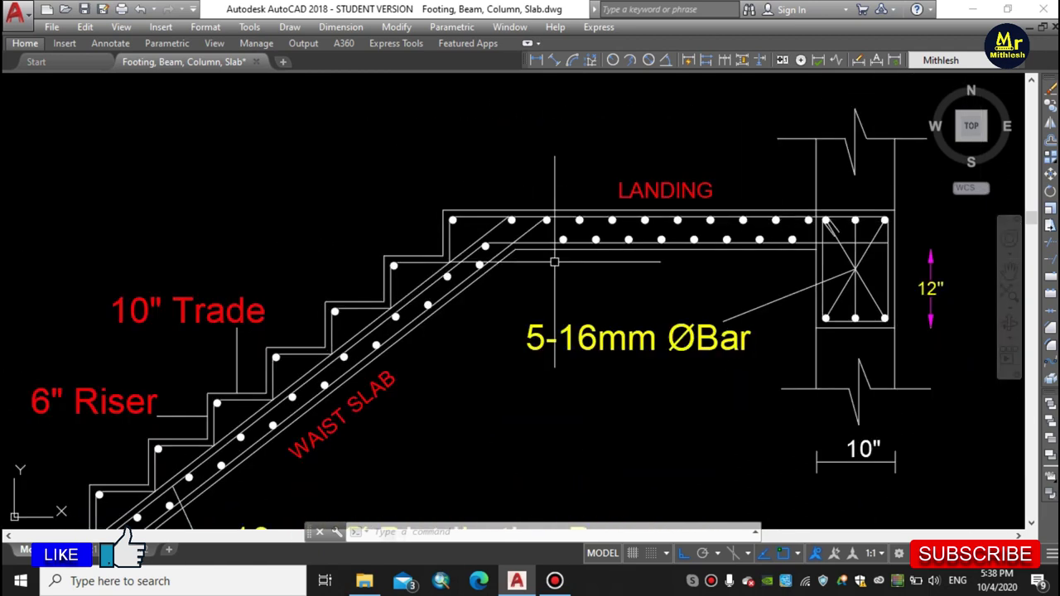
pyautogui.scroll(-2, 586, 233)
pyautogui.moveTo(325, 352); pyautogui.dragTo(354, 331, button='middle')
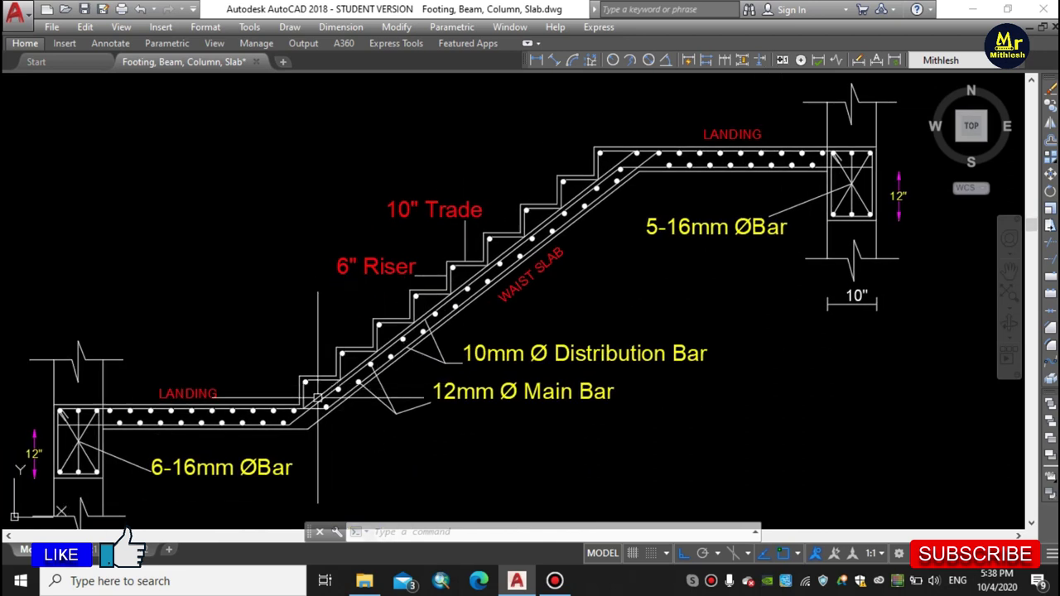
# Step: Zoom in on the stair flight to read the 10" Trade and 6" Riser labels and bar callouts
pyautogui.scroll(2, 301, 396)
pyautogui.moveTo(542, 273); pyautogui.dragTo(447, 352, button='middle')
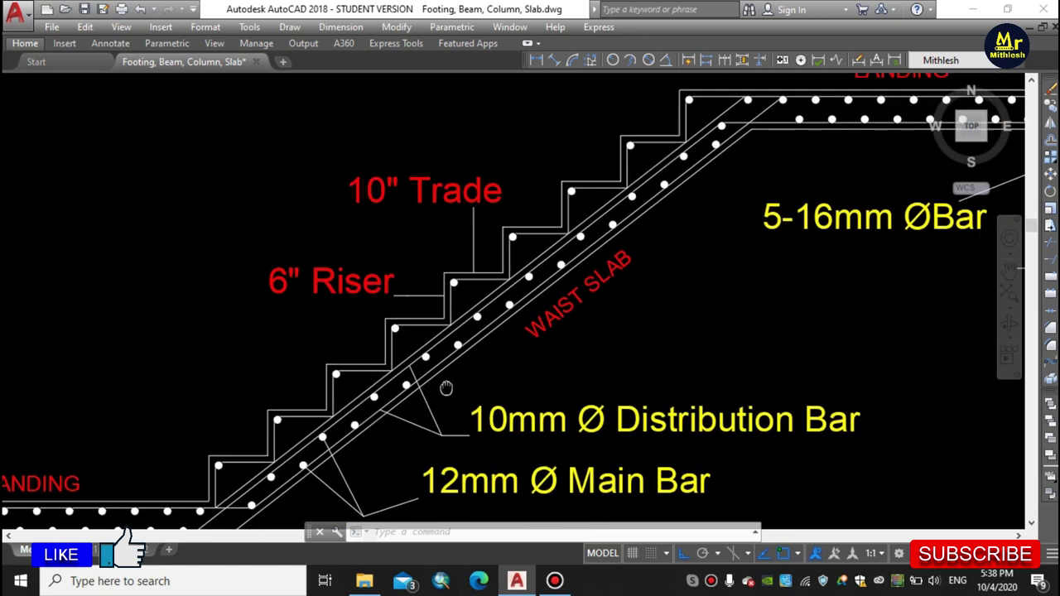
pyautogui.scroll(-2, 426, 274)
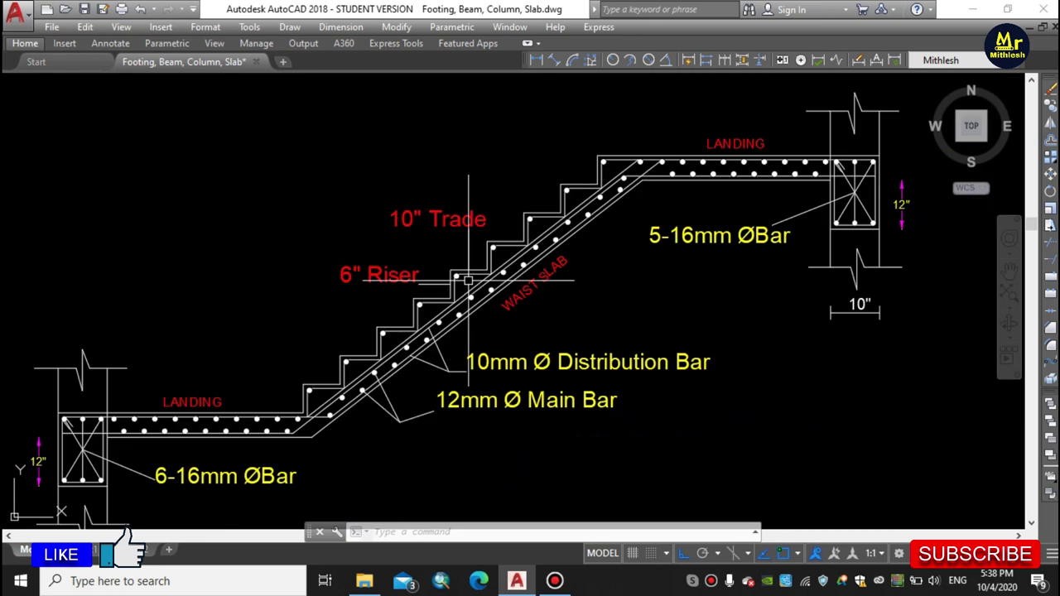
pyautogui.scroll(2, 468, 281)
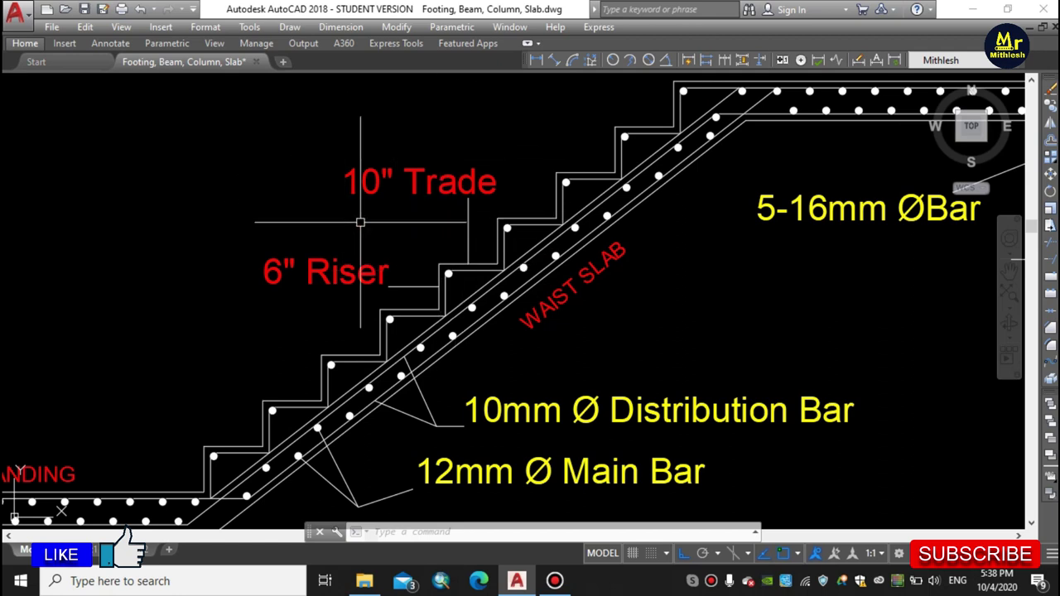
pyautogui.scroll(1, 487, 290)
pyautogui.scroll(3, 425, 300)
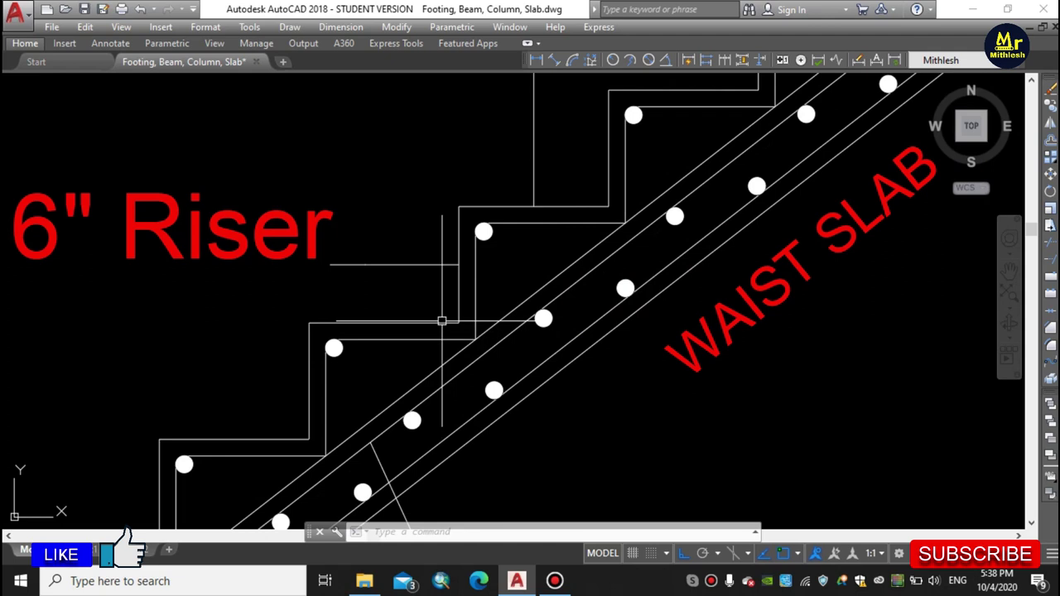
pyautogui.scroll(-2, 482, 301)
pyautogui.moveTo(473, 302); pyautogui.dragTo(480, 357, button='middle')
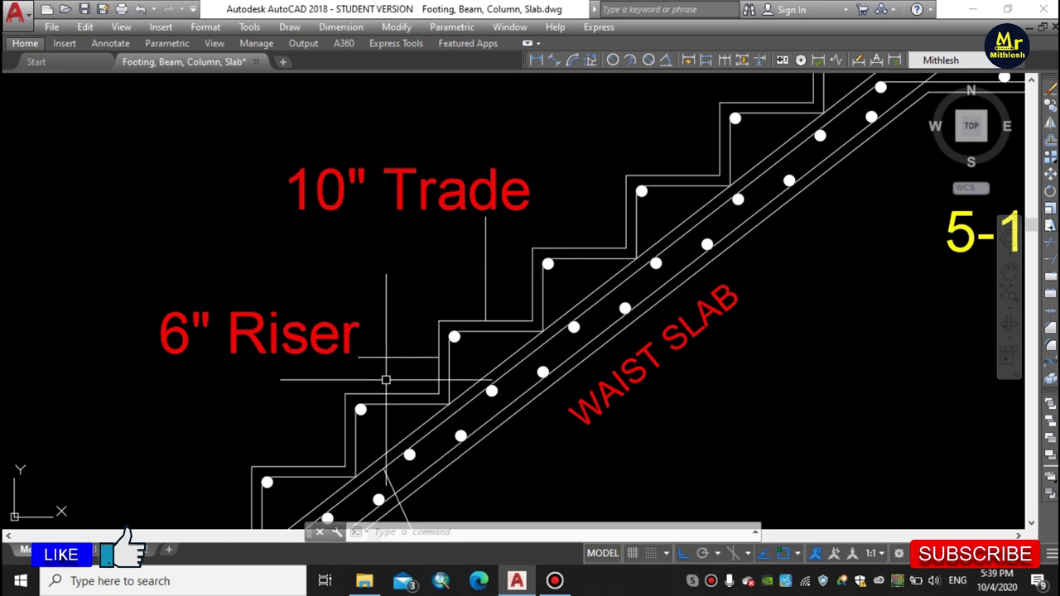
pyautogui.scroll(-2, 407, 241)
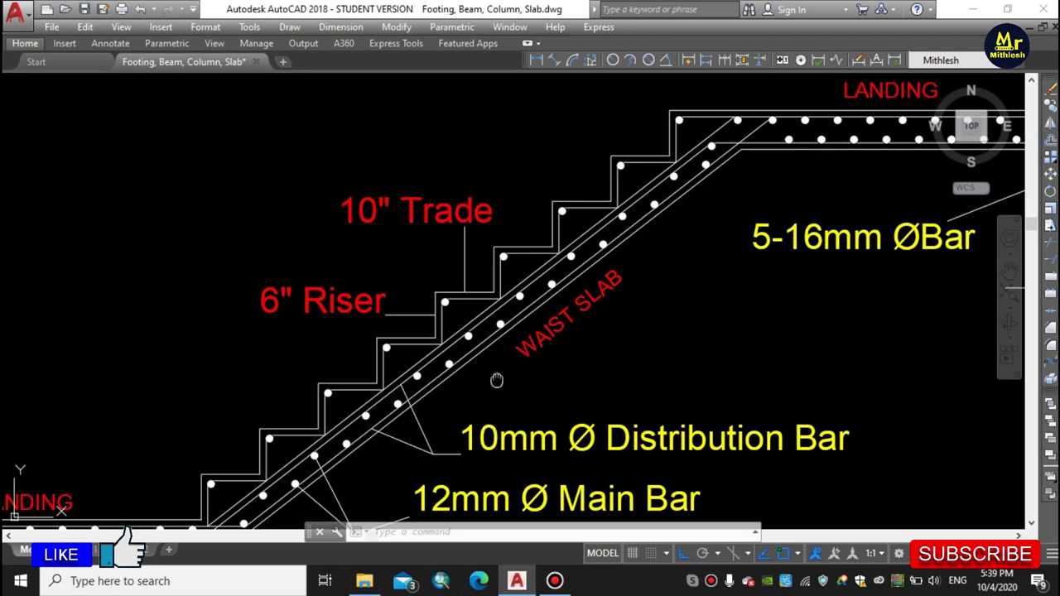
# Step: Zoom in and out on the risers, step-corner bar dots and waist slab reinforcement rows
pyautogui.scroll(1, 492, 379)
pyautogui.scroll(-2, 450, 285)
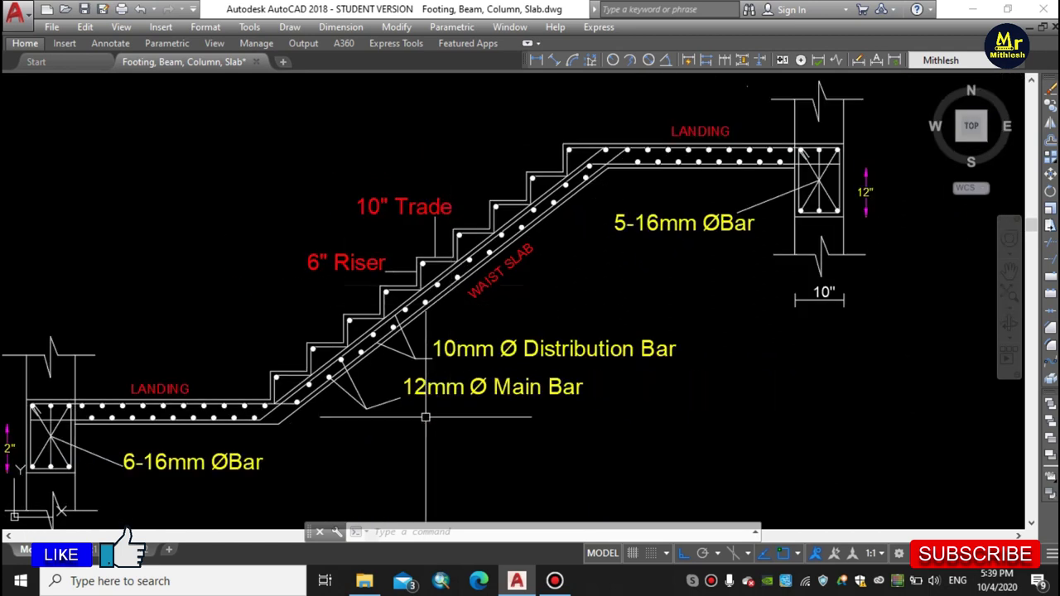
pyautogui.scroll(1, 424, 420)
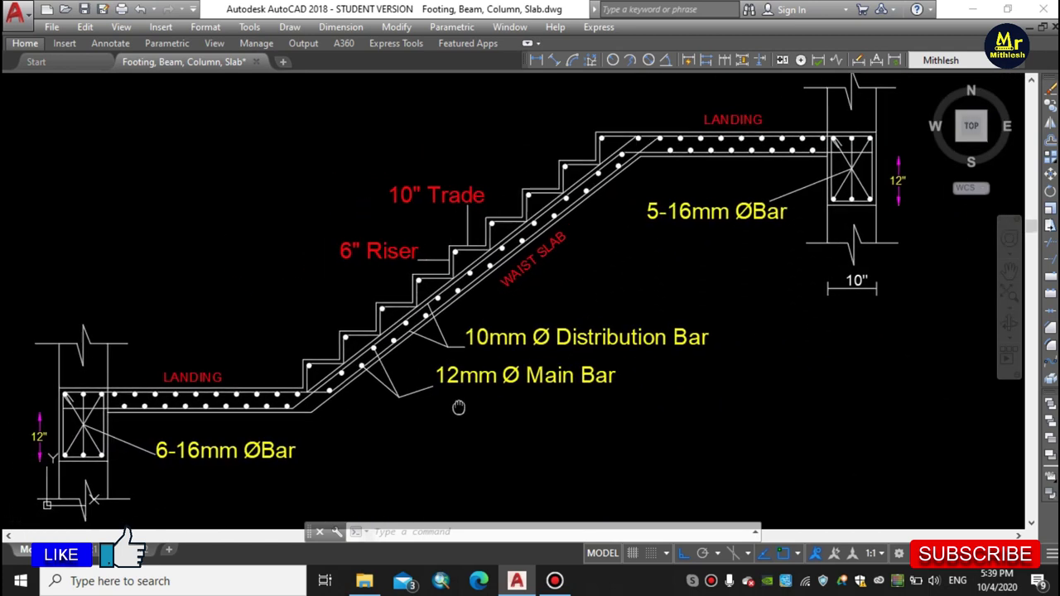
pyautogui.scroll(2, 445, 236)
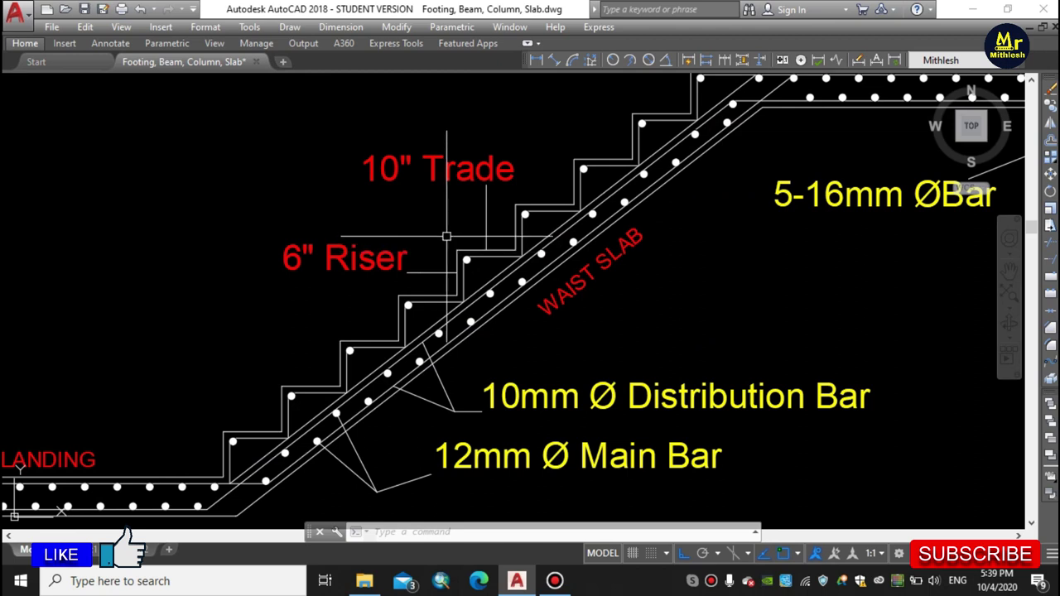
pyautogui.scroll(-3, 446, 236)
pyautogui.scroll(2, 447, 265)
pyautogui.scroll(1, 445, 286)
pyautogui.scroll(-1, 445, 288)
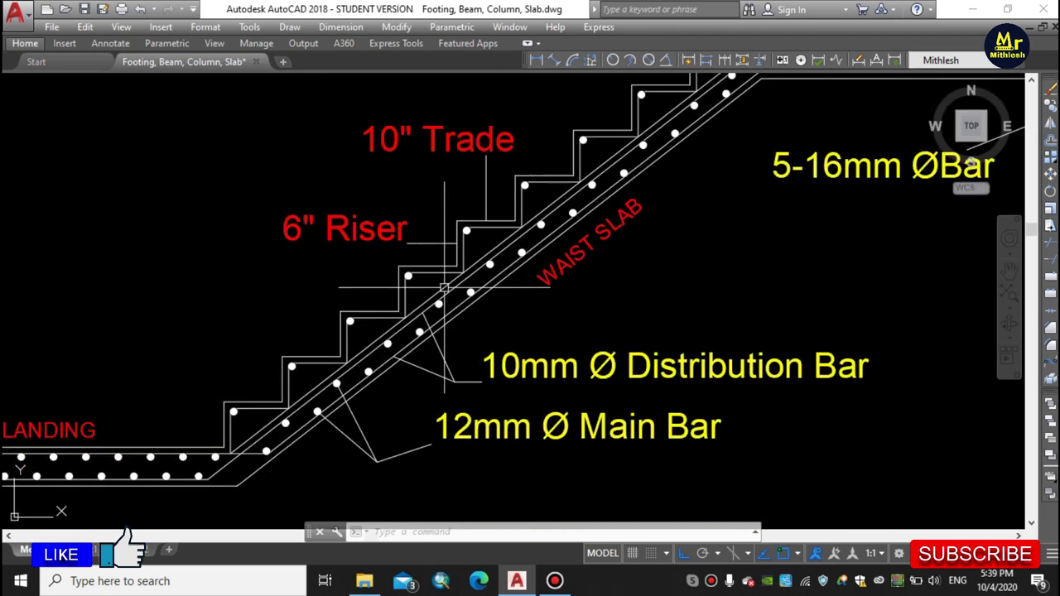
pyautogui.scroll(-3, 450, 290)
pyautogui.scroll(1, 502, 289)
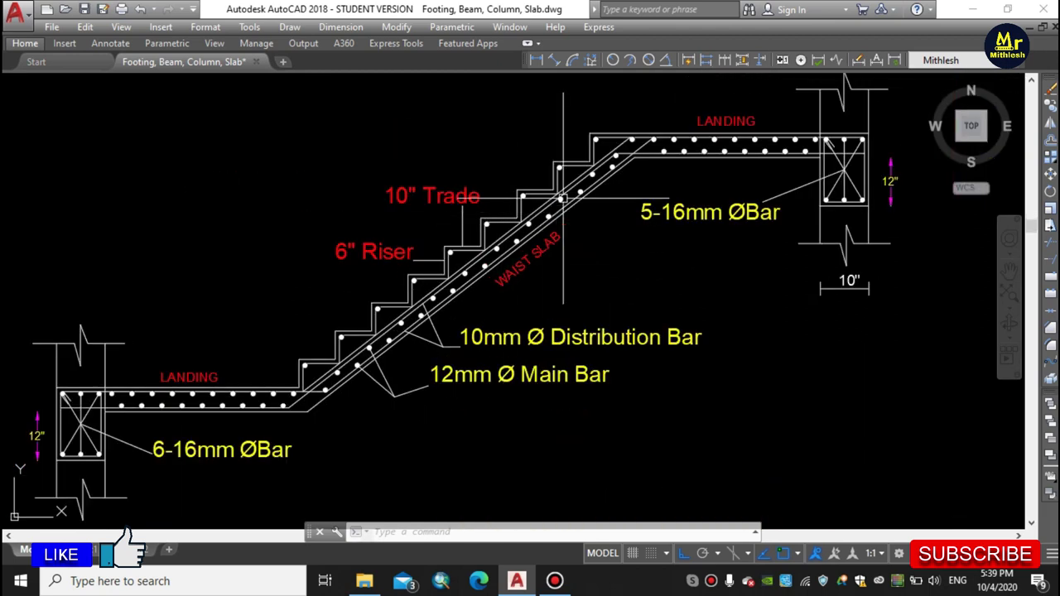
pyautogui.scroll(3, 560, 199)
# Step: Pan over the upper landing and recentre the full titled Section Of Staircase
pyautogui.moveTo(580, 245); pyautogui.dragTo(371, 404, button='middle')
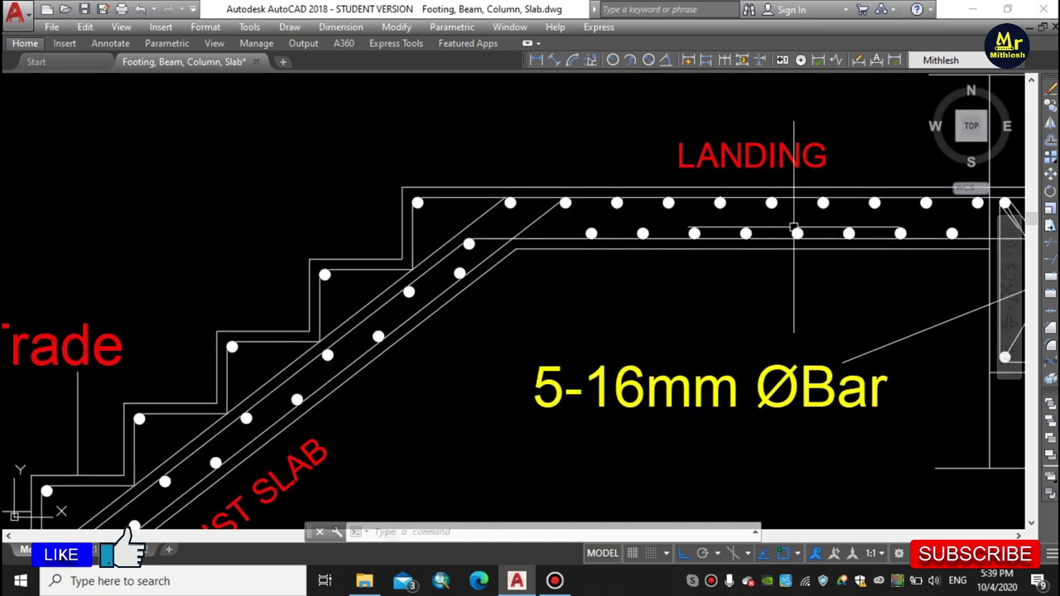
pyautogui.scroll(-4, 748, 207)
pyautogui.moveTo(439, 339); pyautogui.dragTo(496, 307, button='middle')
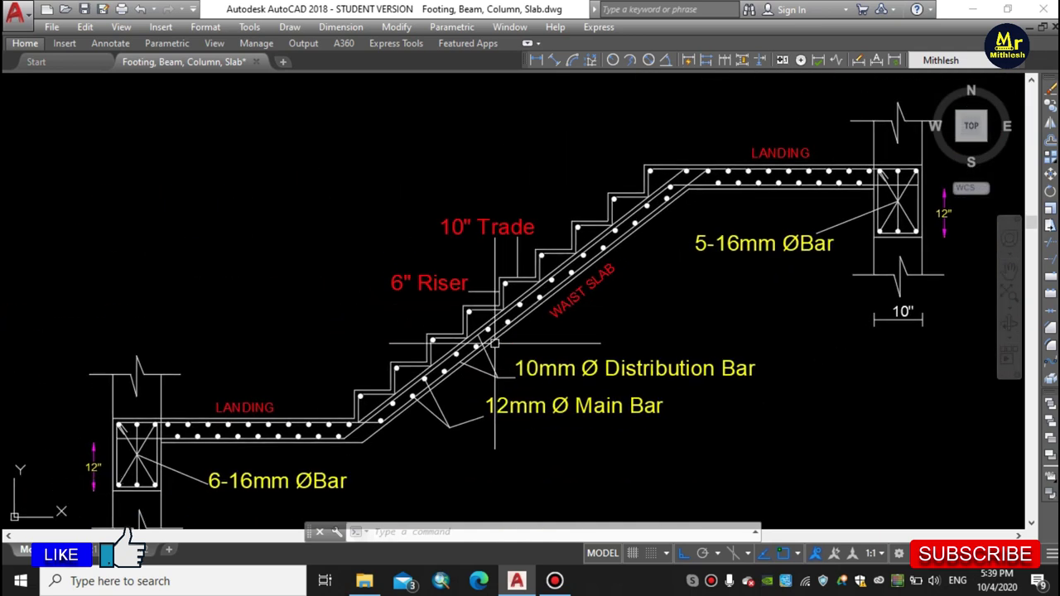
pyautogui.scroll(4, 494, 342)
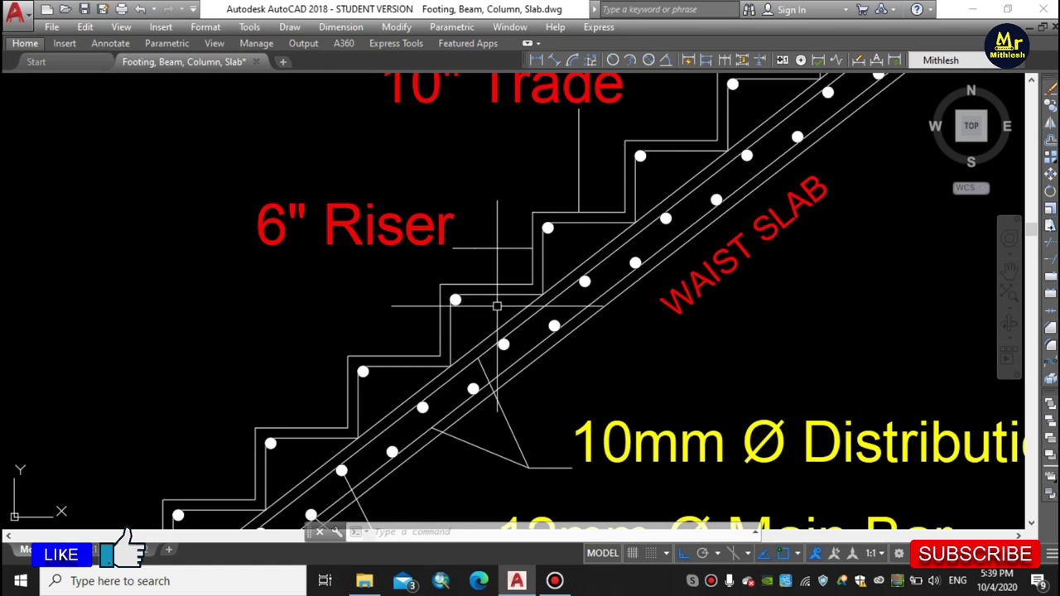
pyautogui.scroll(2, 496, 307)
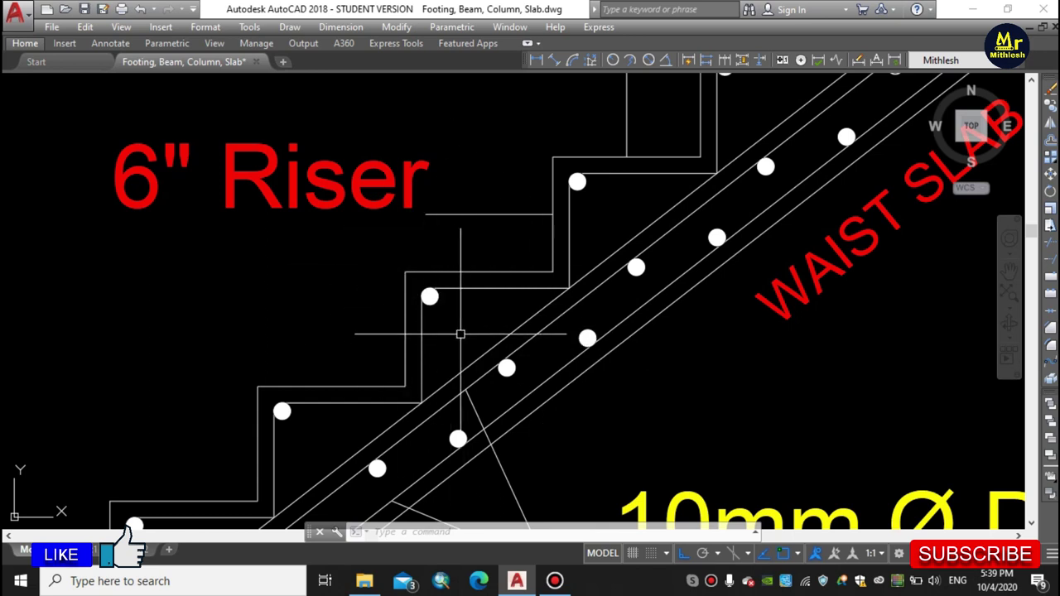
pyautogui.scroll(2, 519, 287)
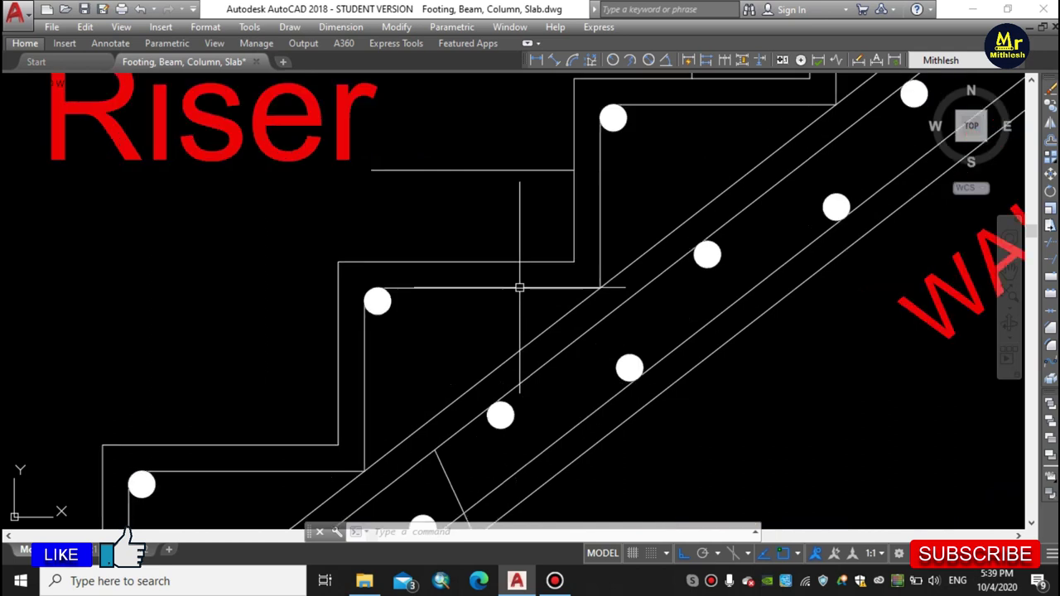
pyautogui.scroll(-4, 497, 323)
# Step: Pan across the lower landing to check the 10mm, 12mm, Riser and distribution bar labels
pyautogui.scroll(-5, 499, 323)
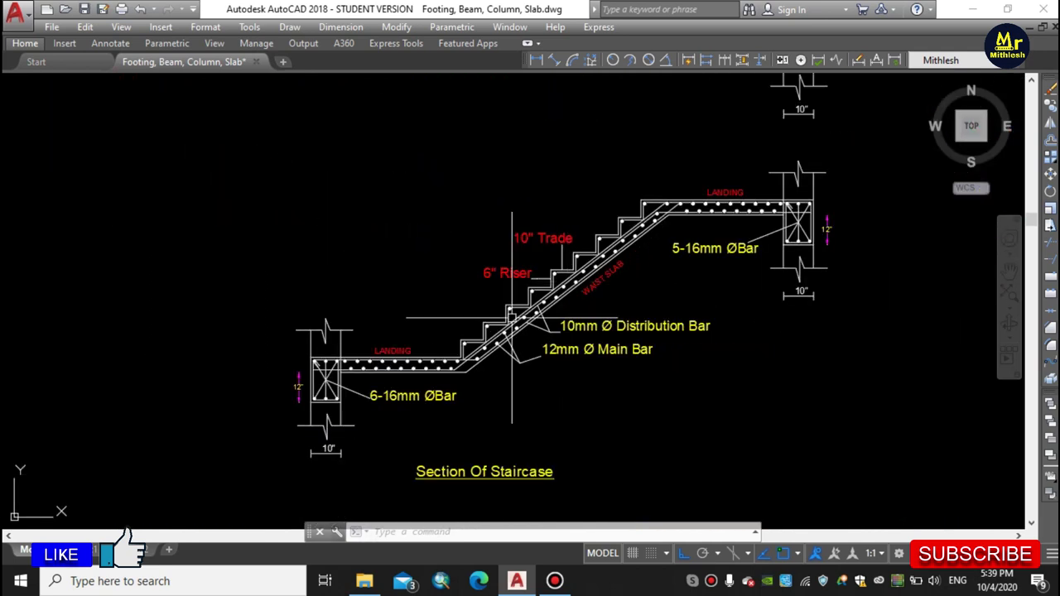
pyautogui.scroll(4, 449, 341)
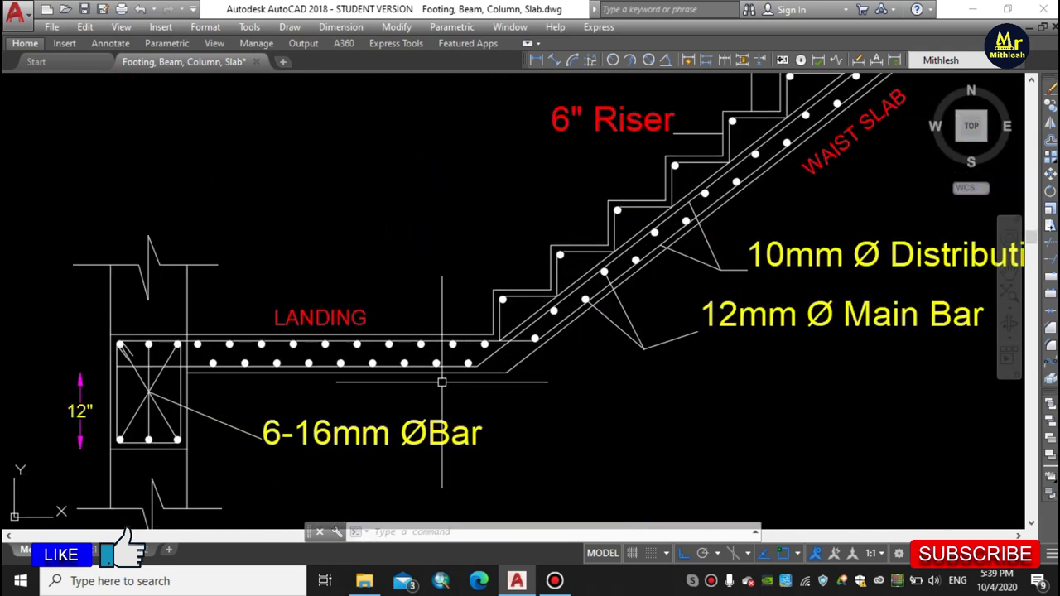
pyautogui.moveTo(449, 343); pyautogui.dragTo(450, 378, button='middle')
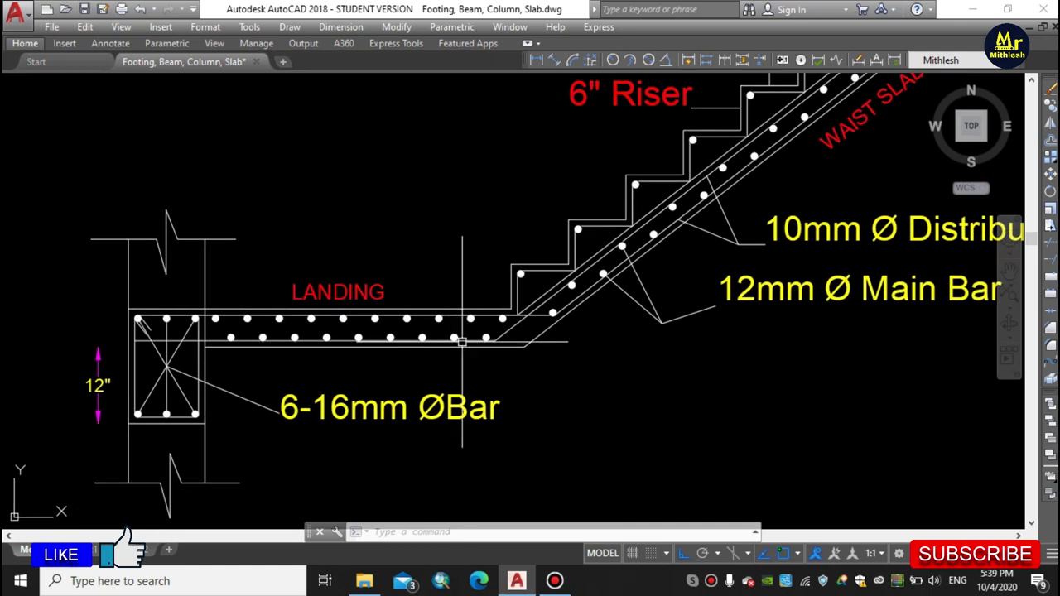
pyautogui.scroll(3, 413, 356)
pyautogui.scroll(-3, 443, 343)
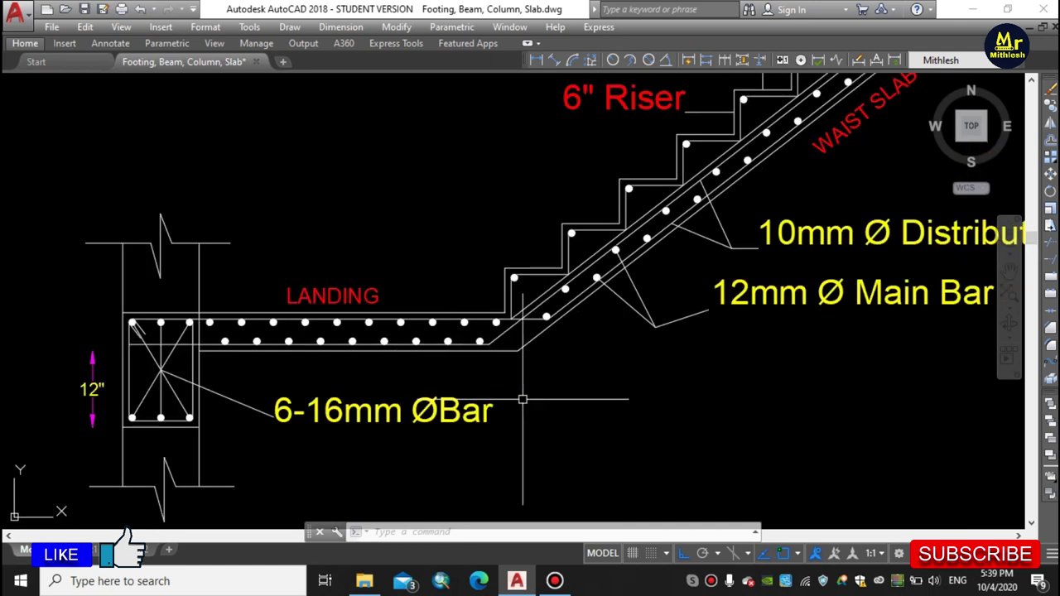
pyautogui.scroll(2, 197, 376)
pyautogui.moveTo(342, 341); pyautogui.dragTo(457, 352, button='middle')
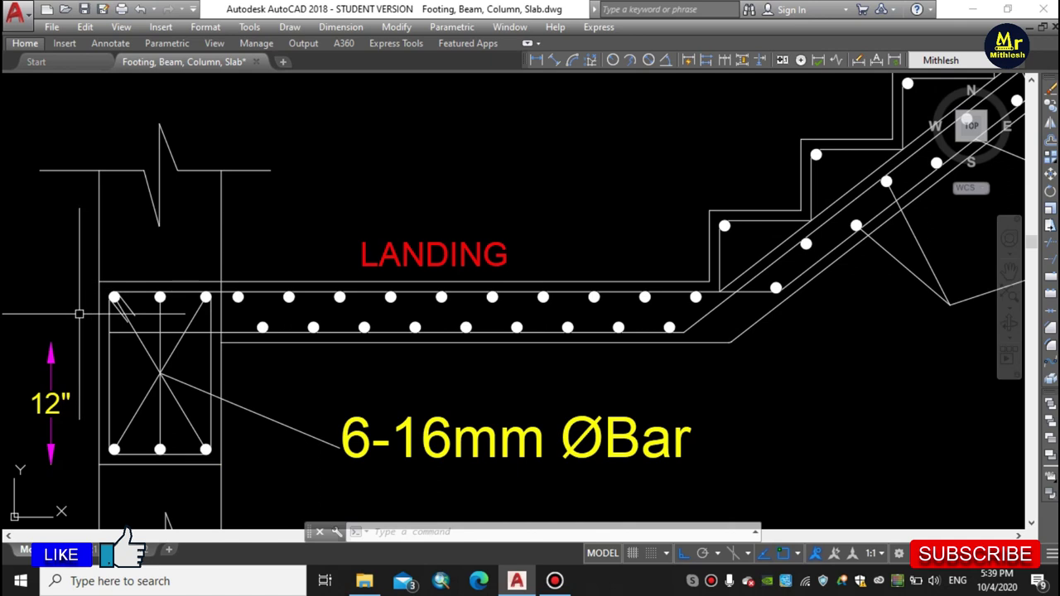
pyautogui.moveTo(551, 372); pyautogui.dragTo(360, 380, button='middle')
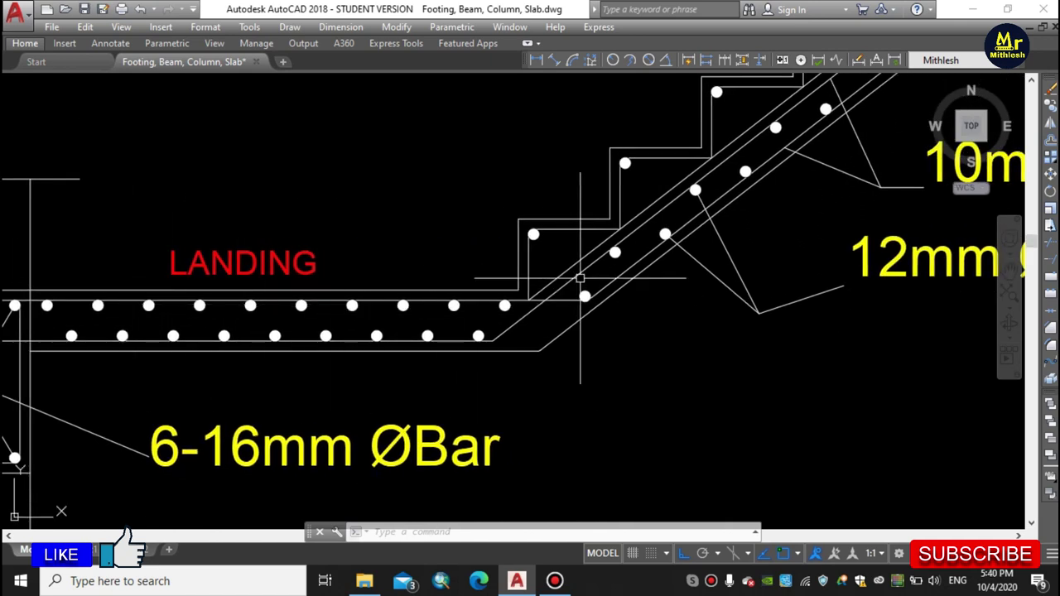
pyautogui.moveTo(598, 287)
pyautogui.mouseDown(button='middle')
pyautogui.moveTo(455, 351)
pyautogui.moveTo(263, 415)
pyautogui.mouseUp(button='middle')
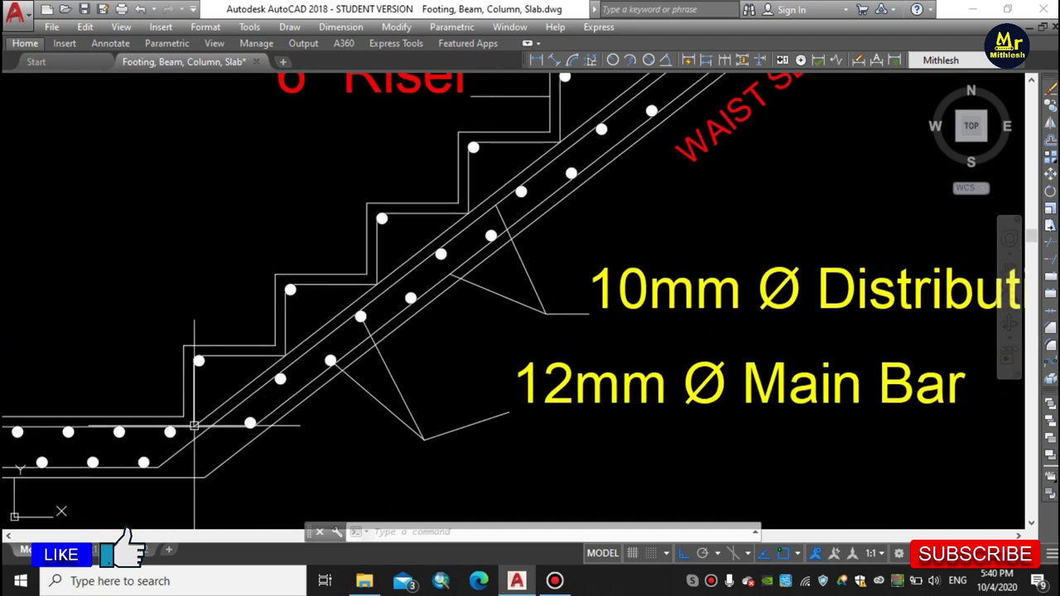
pyautogui.moveTo(207, 424); pyautogui.dragTo(318, 370, button='middle')
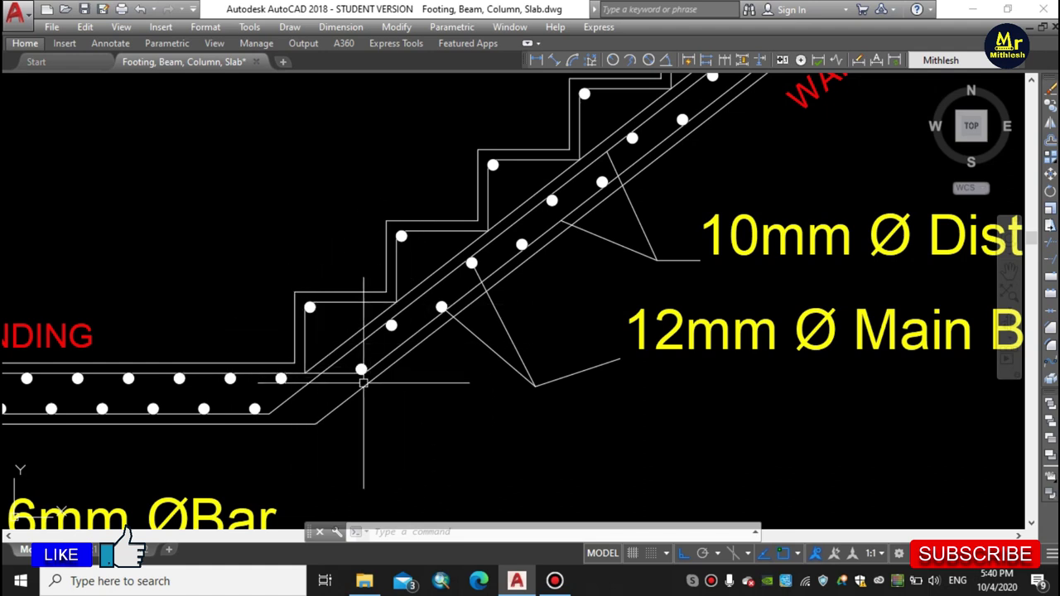
# Step: Inspect the waist slab labels, the upper landing's 5-16mm ØBar and the 12" beam-column junction
pyautogui.moveTo(496, 364); pyautogui.dragTo(286, 399, button='middle')
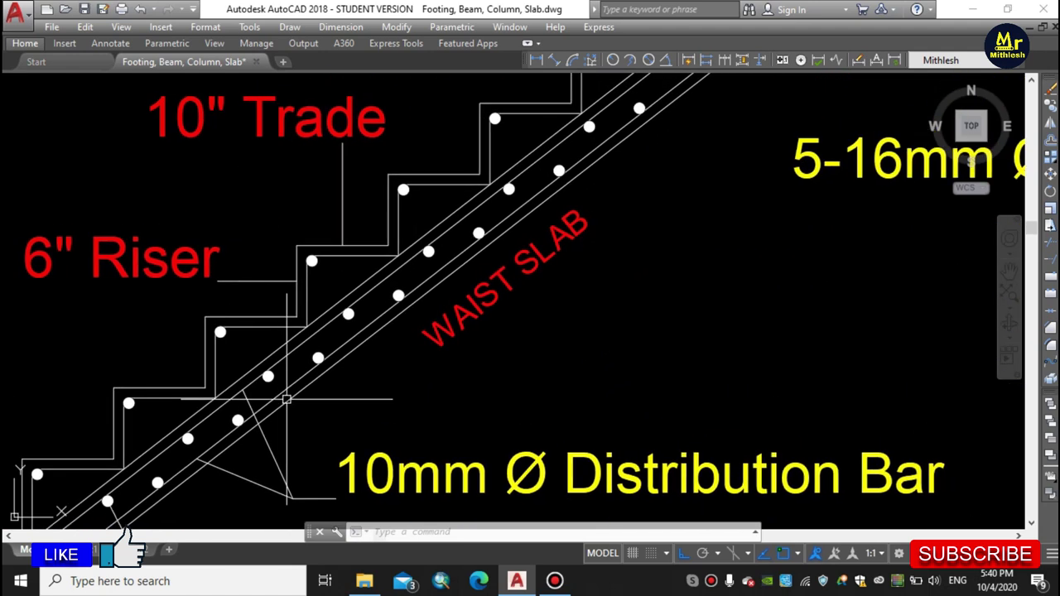
pyautogui.moveTo(350, 403); pyautogui.dragTo(883, 243, button='middle')
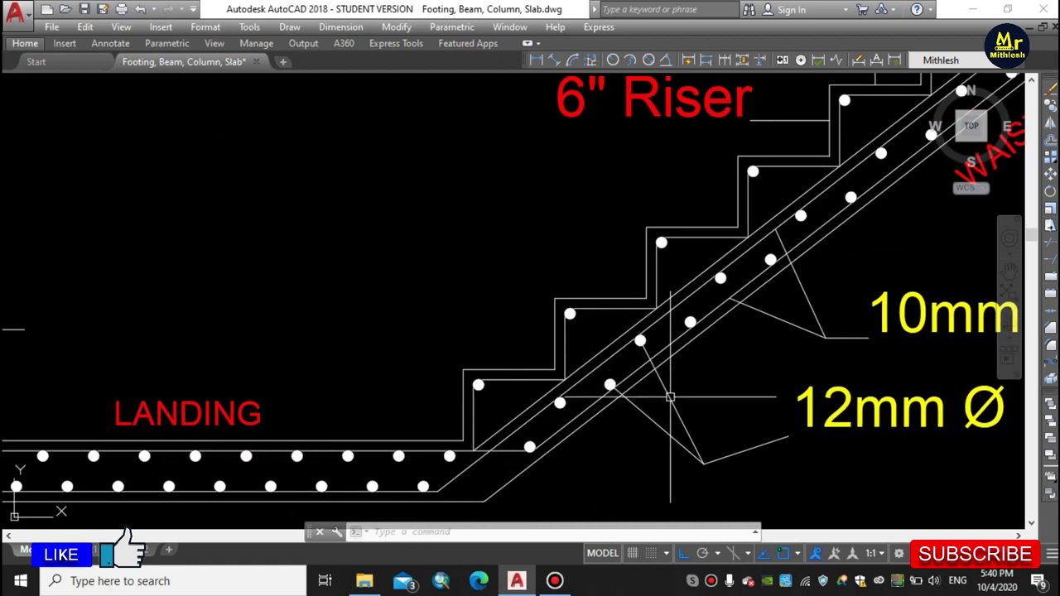
pyautogui.moveTo(663, 397); pyautogui.dragTo(281, 457, button='middle')
pyautogui.moveTo(456, 308); pyautogui.dragTo(281, 500, button='middle')
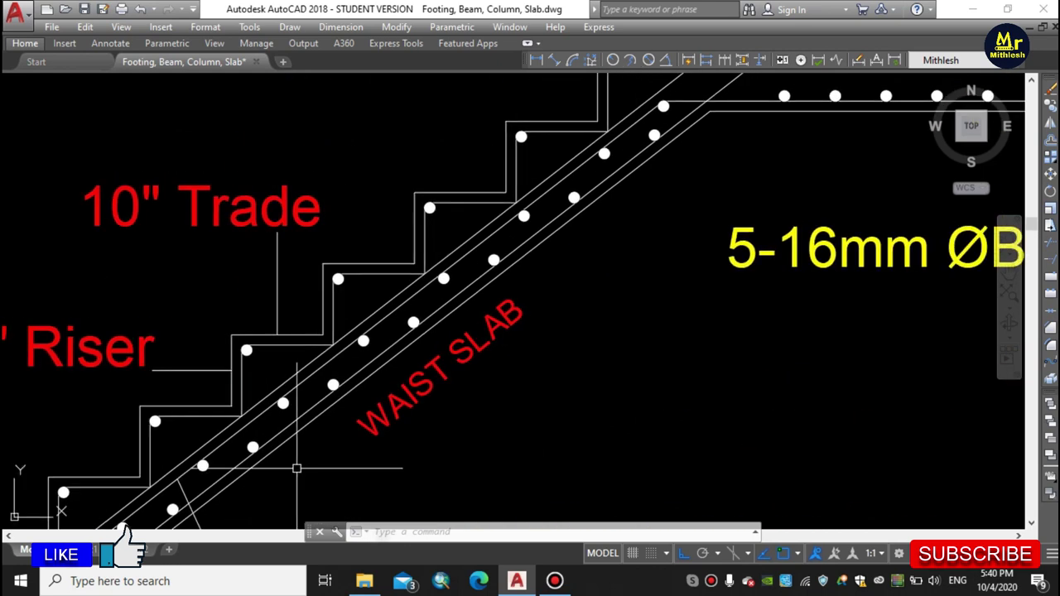
pyautogui.moveTo(593, 298); pyautogui.dragTo(339, 452, button='middle')
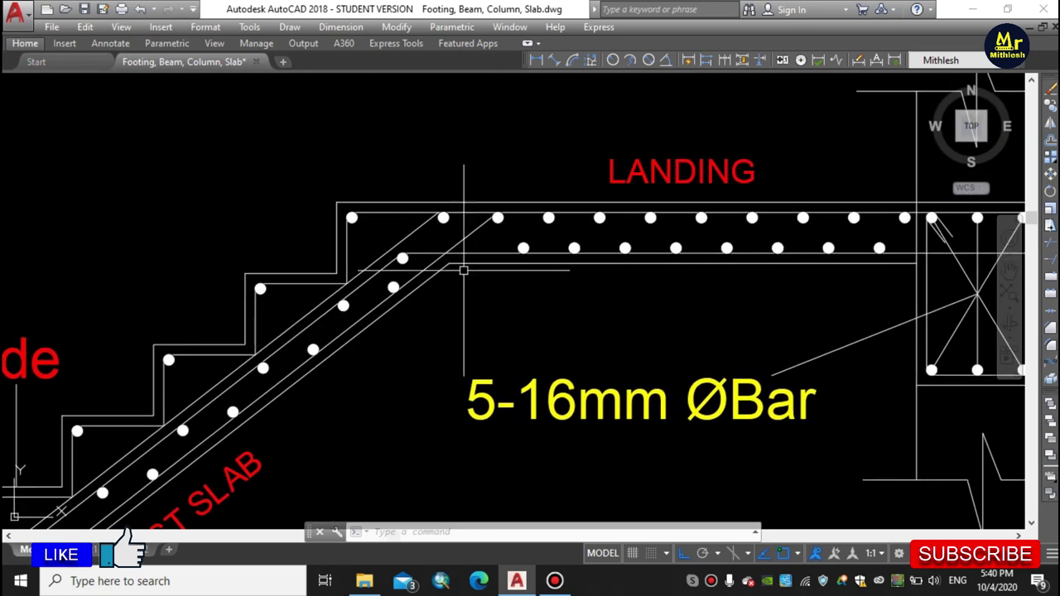
pyautogui.moveTo(829, 233); pyautogui.dragTo(484, 282, button='middle')
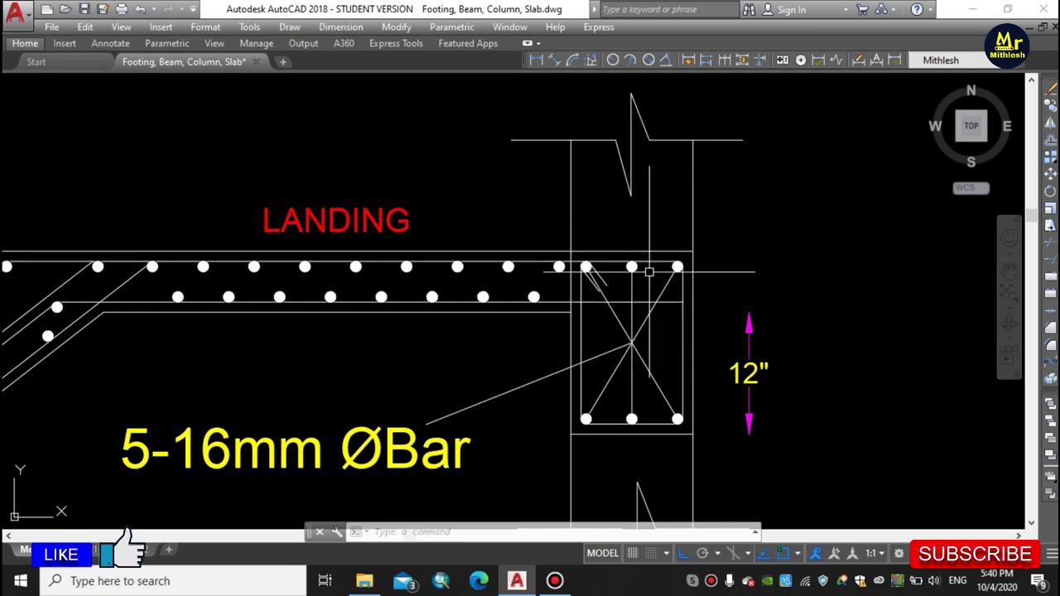
pyautogui.moveTo(501, 320); pyautogui.dragTo(688, 292, button='middle')
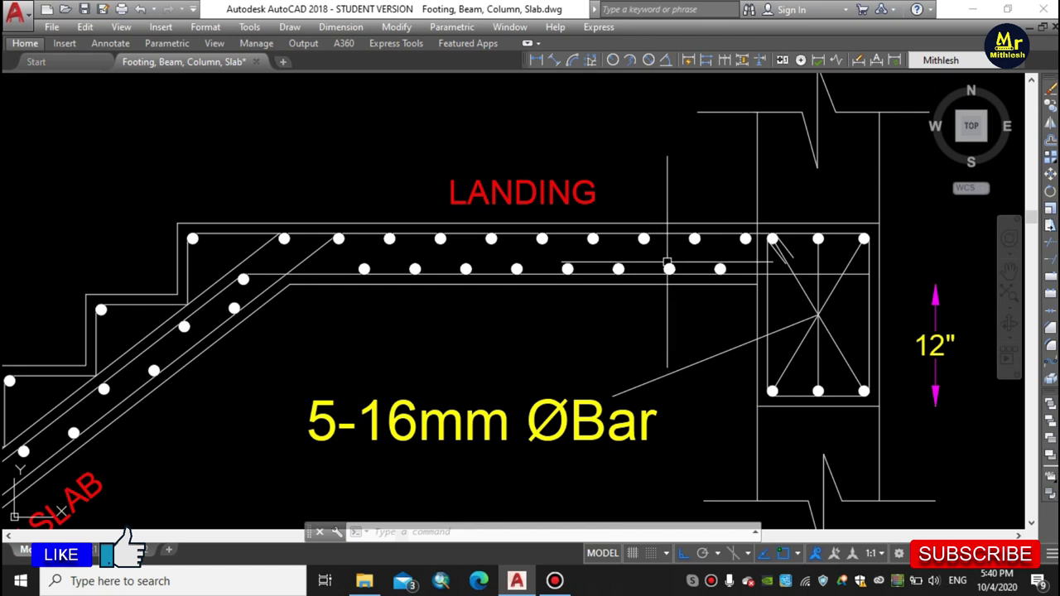
pyautogui.moveTo(569, 270); pyautogui.dragTo(720, 271, button='middle')
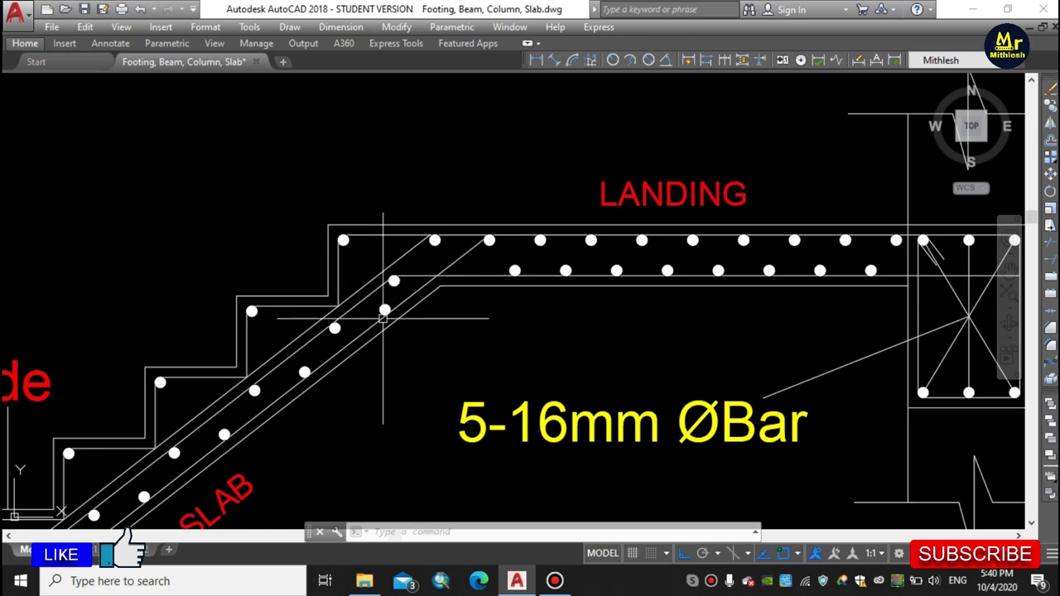
# Step: Review the stair flight, the landing's 6-16mm ØBar label and 12" beam, then zoom out to both sections
pyautogui.moveTo(396, 361); pyautogui.dragTo(610, 293, button='middle')
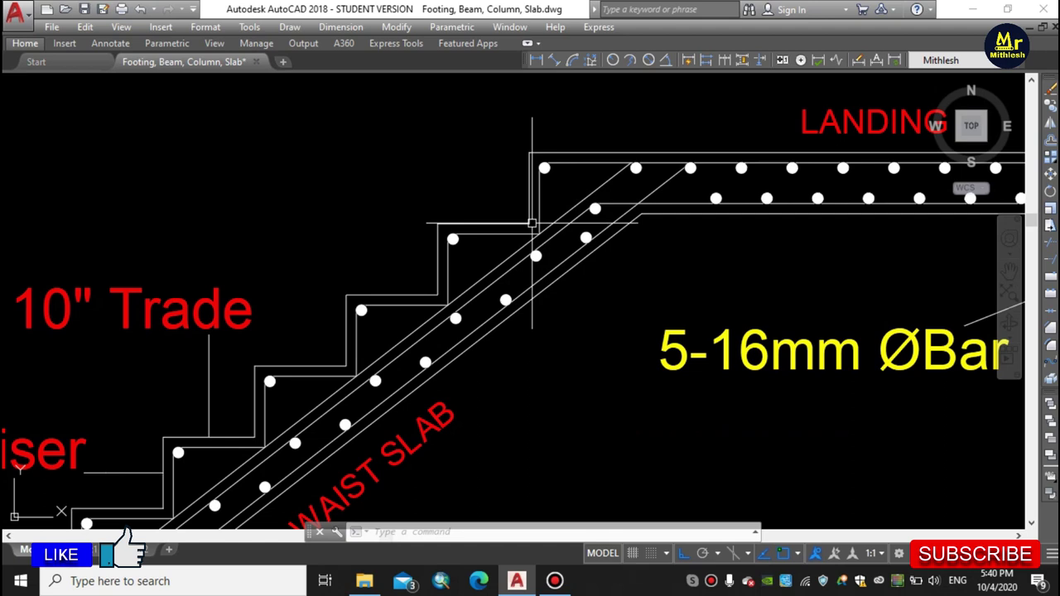
pyautogui.moveTo(366, 378); pyautogui.dragTo(664, 174, button='middle')
pyautogui.moveTo(439, 356); pyautogui.dragTo(730, 135, button='middle')
pyautogui.moveTo(363, 419); pyautogui.dragTo(654, 304, button='middle')
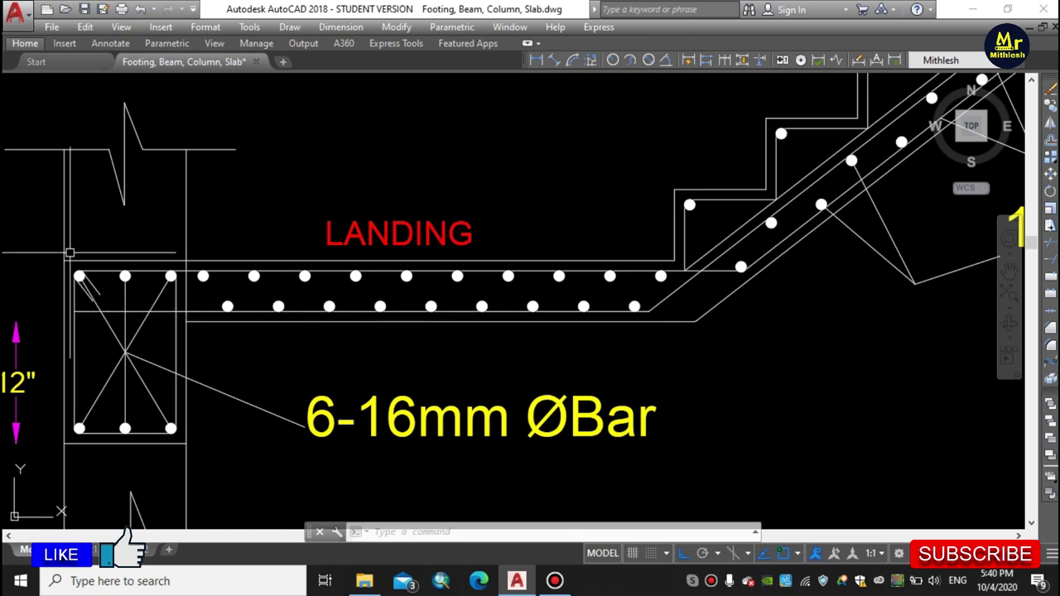
pyautogui.scroll(-2, 273, 274)
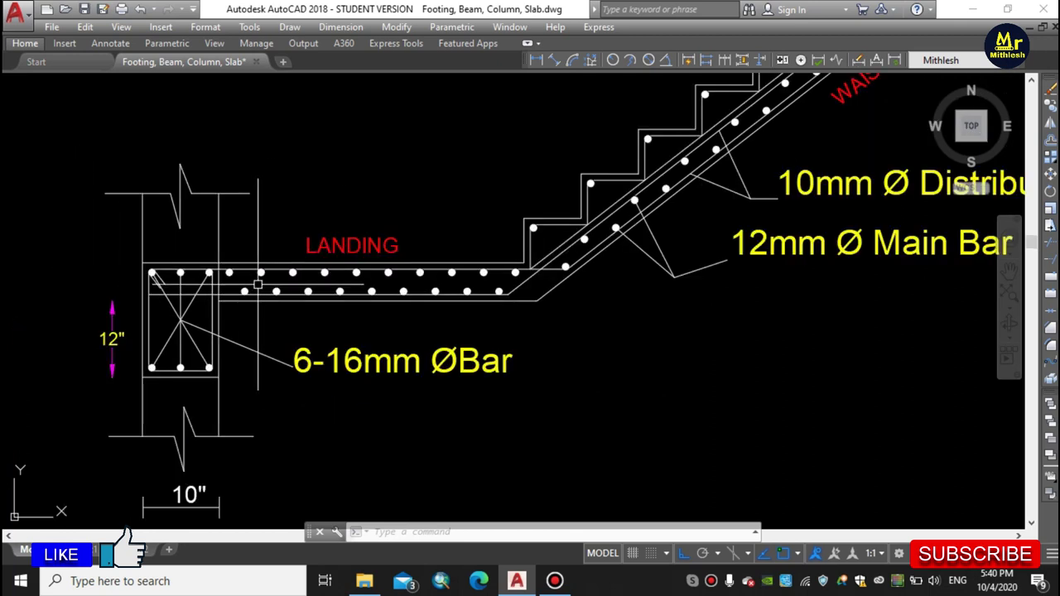
pyautogui.moveTo(298, 275); pyautogui.dragTo(240, 305, button='middle')
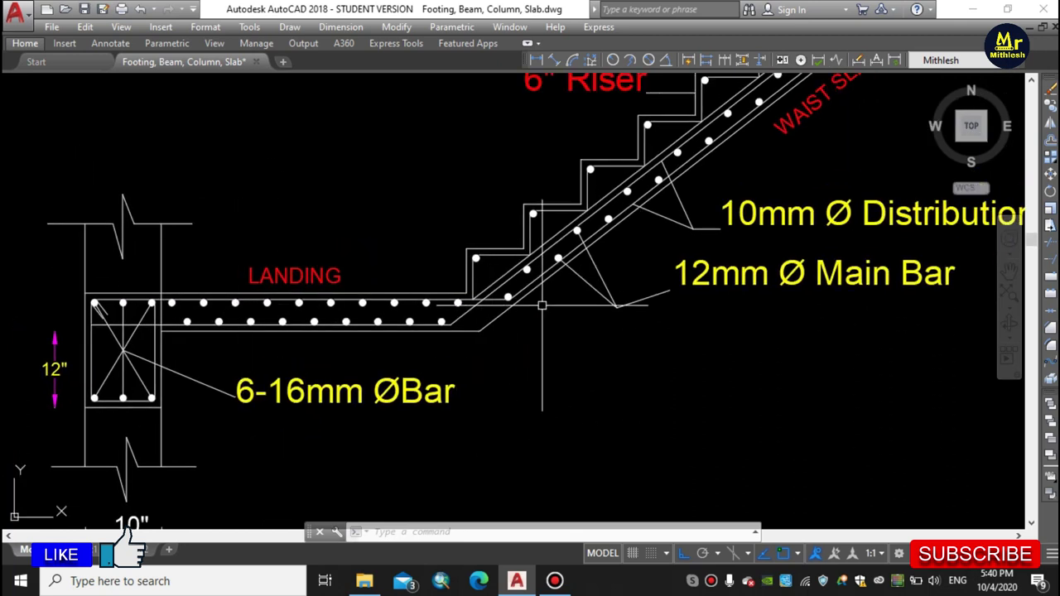
pyautogui.moveTo(620, 327); pyautogui.dragTo(304, 504, button='middle')
pyautogui.moveTo(725, 222)
pyautogui.mouseDown(button='middle')
pyautogui.moveTo(621, 355)
pyautogui.moveTo(630, 221)
pyautogui.moveTo(679, 327)
pyautogui.moveTo(714, 357)
pyautogui.mouseUp(button='middle')
pyautogui.scroll(-5, 563, 288)
# Step: Zoom in on the upper staircase section and pan to see all of it
pyautogui.scroll(4, 679, 327)
pyautogui.scroll(-2, 678, 330)
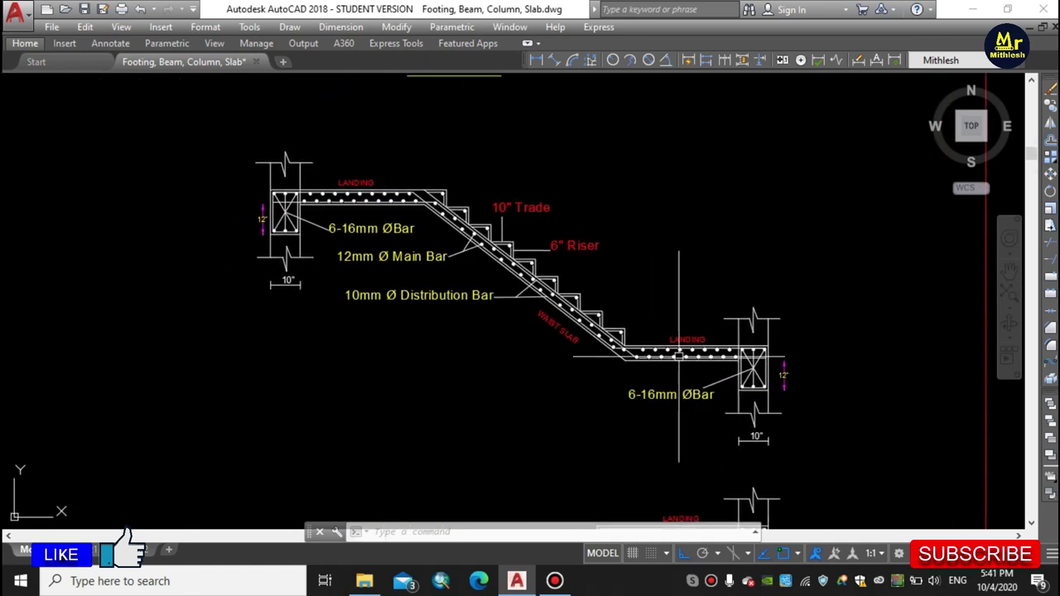
pyautogui.scroll(2, 753, 394)
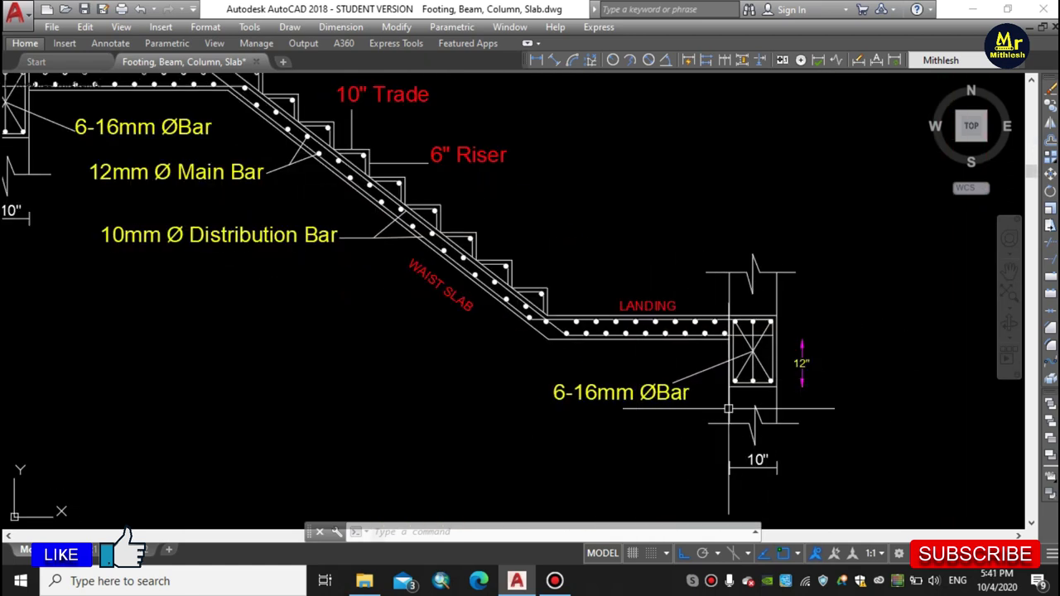
pyautogui.moveTo(669, 374)
pyautogui.mouseDown(button='middle')
pyautogui.moveTo(819, 380)
pyautogui.moveTo(872, 451)
pyautogui.mouseUp(button='middle')
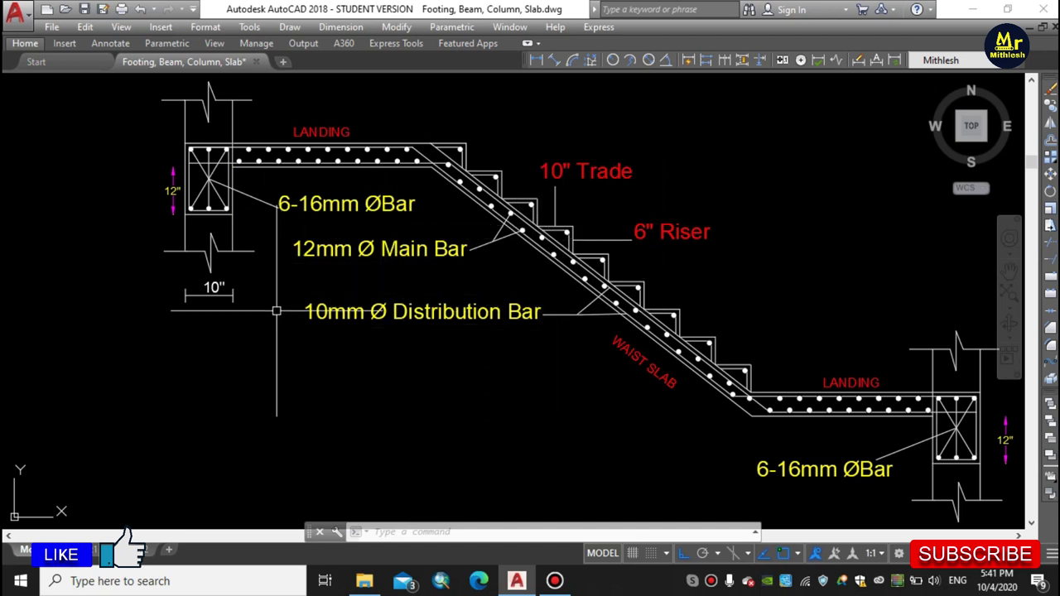
pyautogui.moveTo(371, 272); pyautogui.dragTo(388, 277, button='middle')
# Step: Zoom out, then close in on the lower section and its Section Of Staircase title
pyautogui.scroll(-1, 461, 303)
pyautogui.scroll(-1, 518, 350)
pyautogui.scroll(-1, 514, 296)
pyautogui.scroll(-1, 527, 305)
pyautogui.scroll(1, 528, 304)
pyautogui.scroll(2, 522, 414)
pyautogui.scroll(1, 540, 309)
pyautogui.moveTo(546, 273); pyautogui.dragTo(581, 315, button='middle')
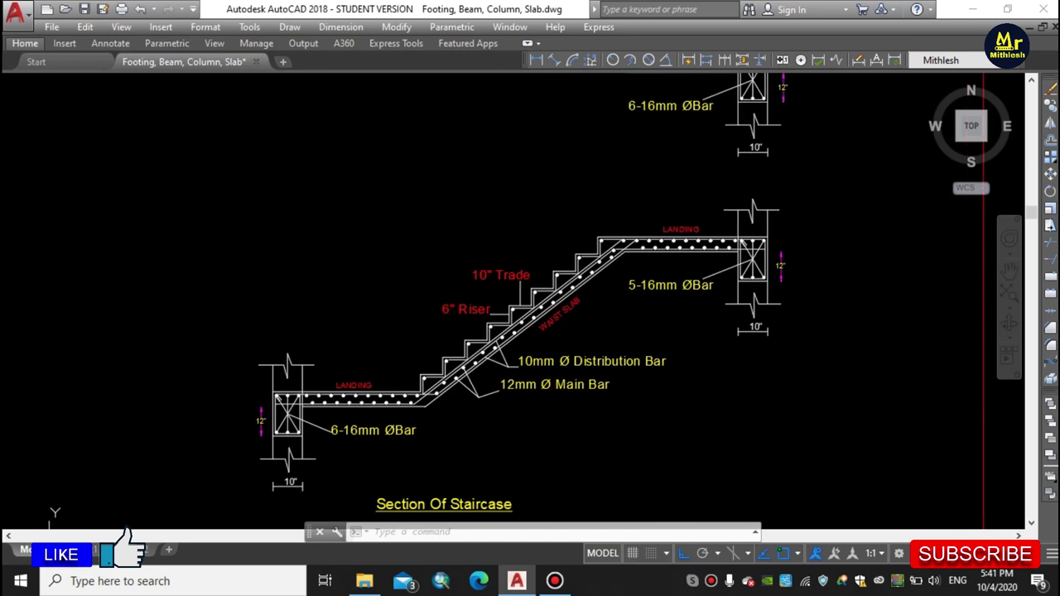
pyautogui.moveTo(528, 361)
pyautogui.mouseDown(button='middle')
pyautogui.moveTo(542, 320)
pyautogui.moveTo(467, 374)
pyautogui.mouseUp(button='middle')
pyautogui.scroll(2, 530, 319)
pyautogui.scroll(1, 526, 319)
pyautogui.scroll(-3, 517, 320)
pyautogui.scroll(2, 630, 281)
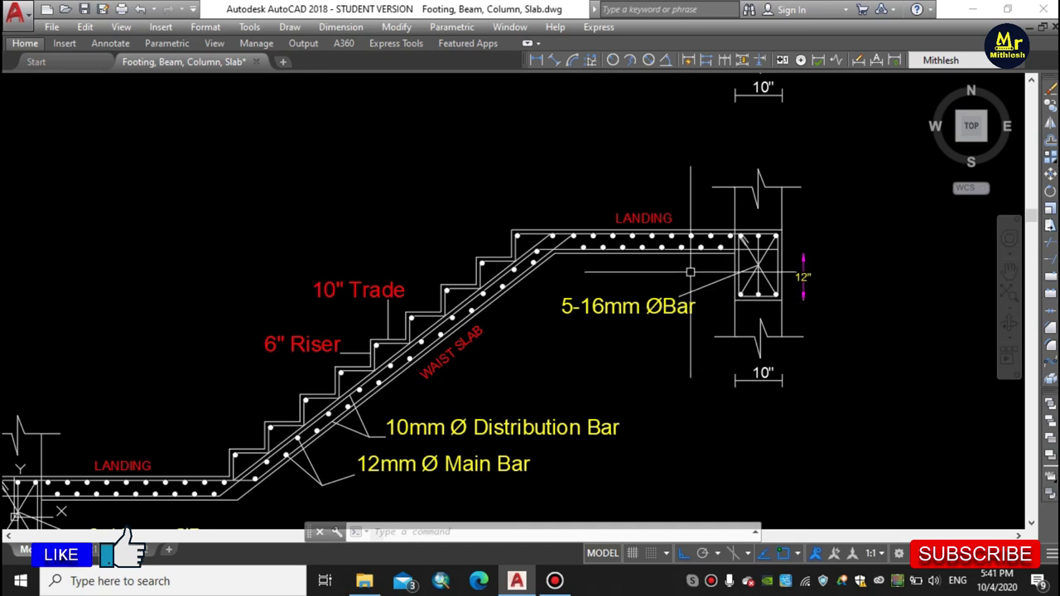
pyautogui.moveTo(564, 375); pyautogui.dragTo(679, 300, button='middle')
pyautogui.moveTo(272, 428); pyautogui.dragTo(288, 415, button='middle')
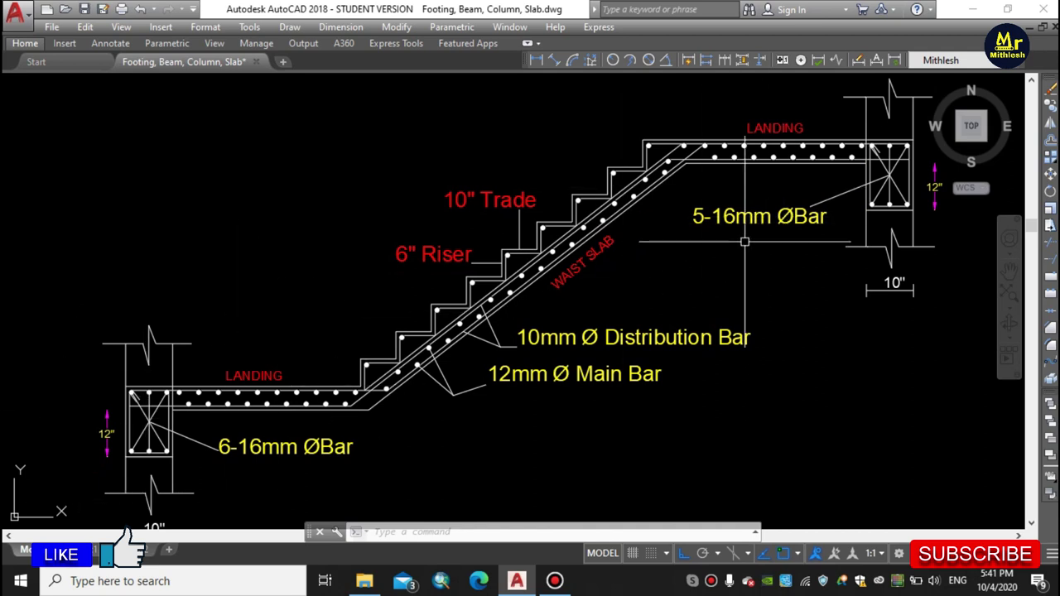
pyautogui.moveTo(744, 242); pyautogui.dragTo(626, 425, button='middle')
pyautogui.scroll(-2, 700, 253)
pyautogui.moveTo(701, 253); pyautogui.dragTo(662, 296, button='middle')
pyautogui.scroll(2, 462, 247)
pyautogui.scroll(-4, 457, 273)
pyautogui.scroll(-2, 457, 273)
pyautogui.scroll(4, 438, 142)
pyautogui.scroll(-3, 467, 165)
pyautogui.scroll(-3, 480, 130)
pyautogui.scroll(5, 493, 310)
pyautogui.scroll(-1, 520, 287)
pyautogui.scroll(-1, 511, 312)
pyautogui.moveTo(511, 312); pyautogui.dragTo(490, 275, button='middle')
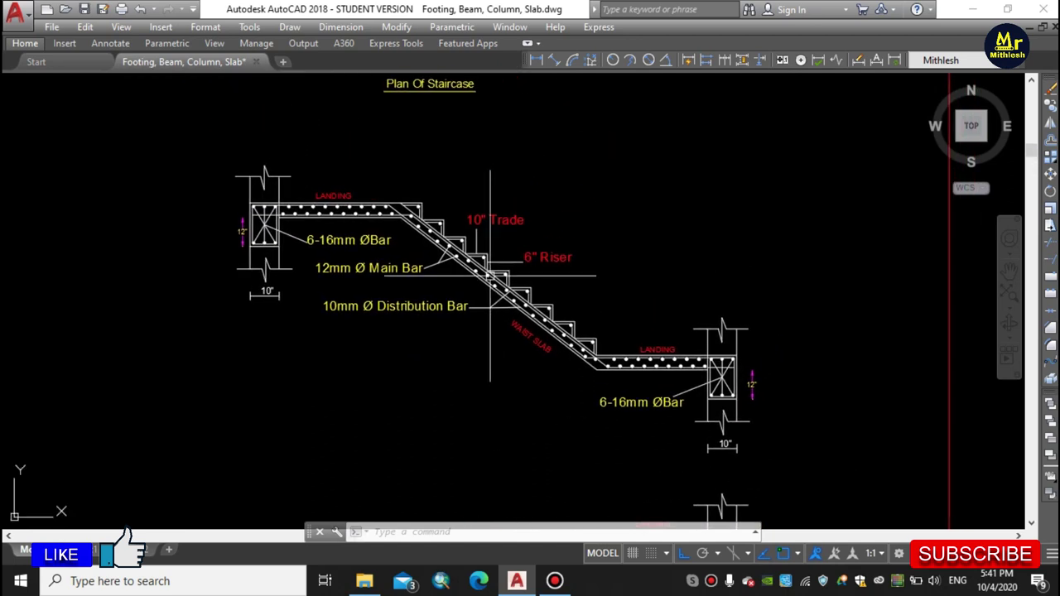
pyautogui.scroll(2, 490, 275)
pyautogui.moveTo(721, 386); pyautogui.dragTo(730, 364, button='middle')
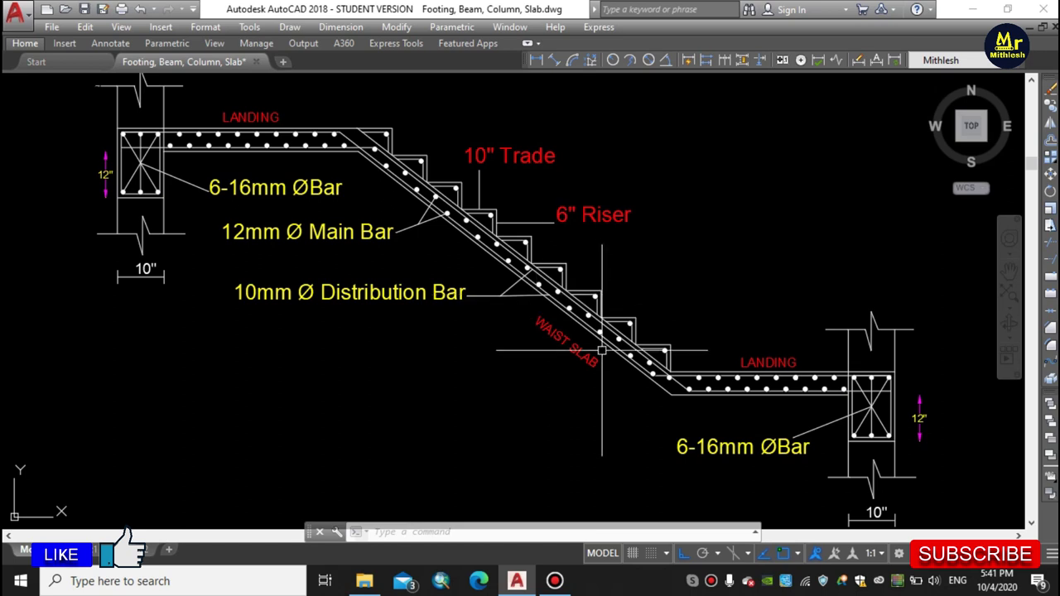
pyautogui.scroll(-2, 526, 310)
pyautogui.scroll(2, 527, 310)
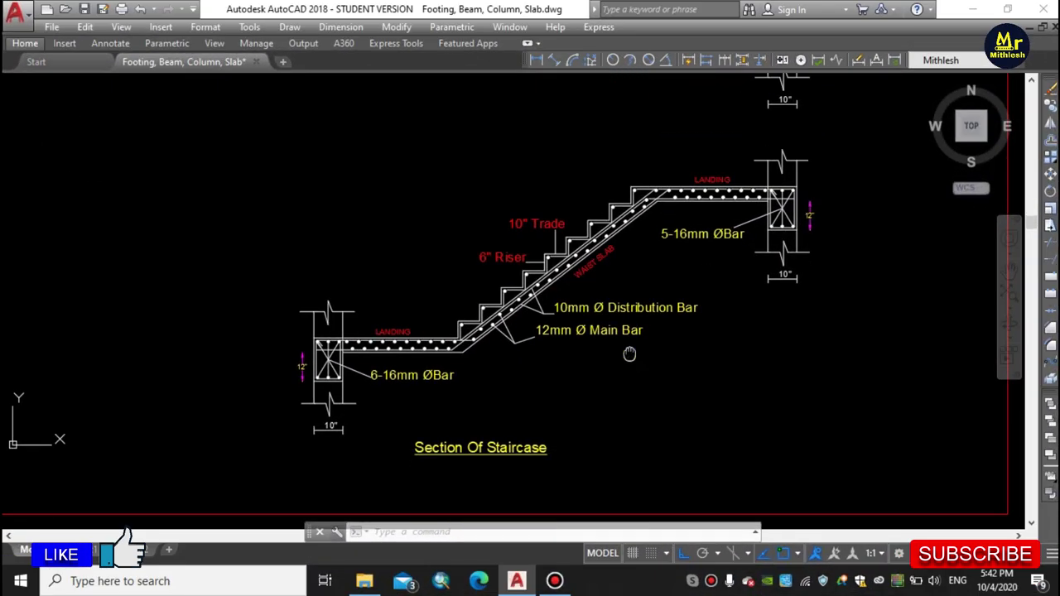
# Step: Pan past the Plan Of Staircase title and zoom in on the upper section's landings and bar labels
pyautogui.scroll(2, 626, 355)
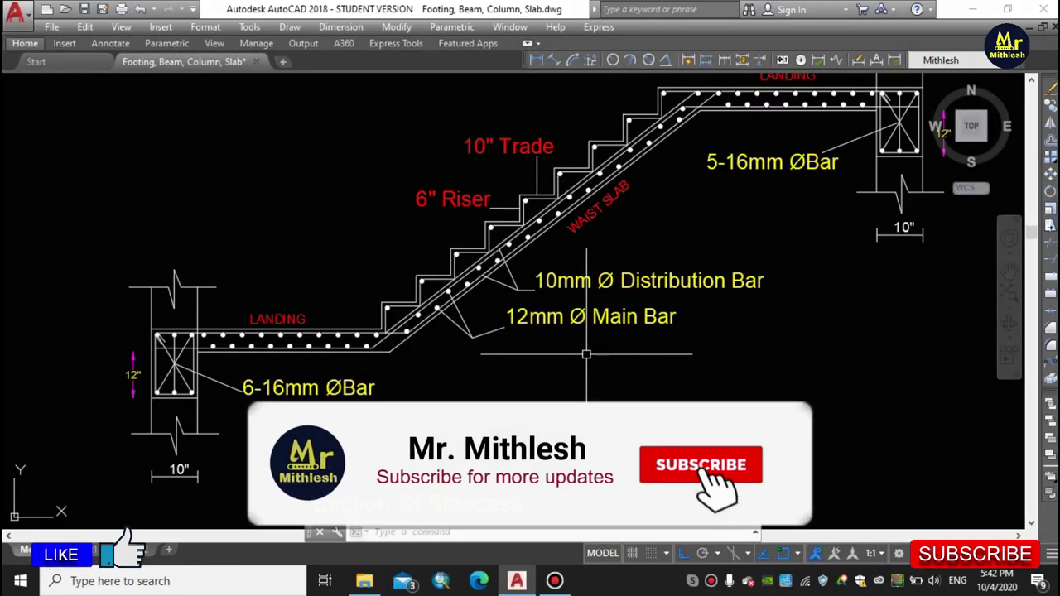
pyautogui.moveTo(586, 355); pyautogui.dragTo(542, 488, button='middle')
pyautogui.moveTo(679, 309); pyautogui.dragTo(639, 479, button='middle')
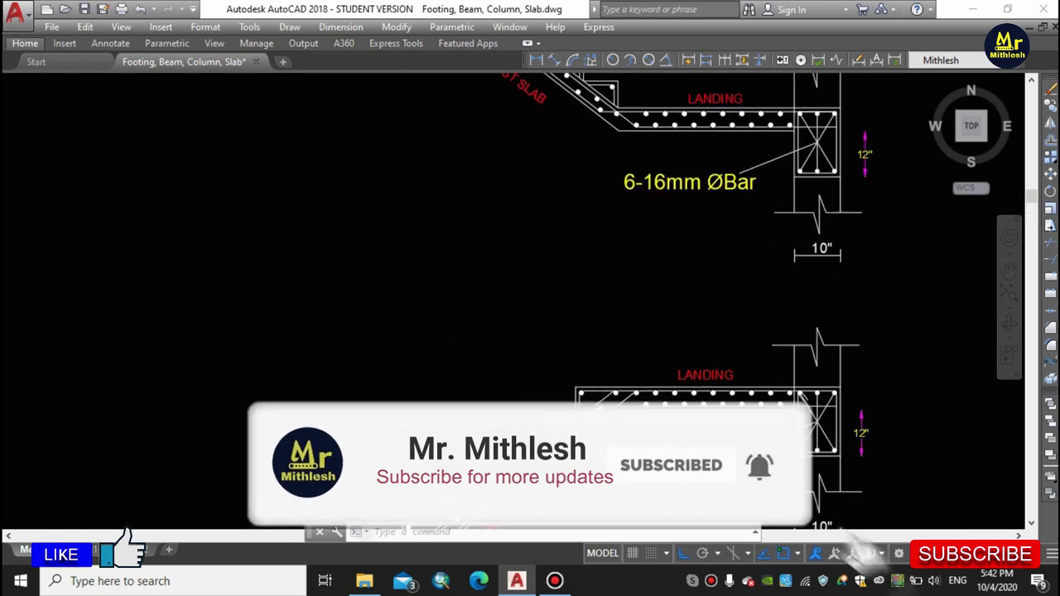
pyautogui.scroll(-3, 762, 212)
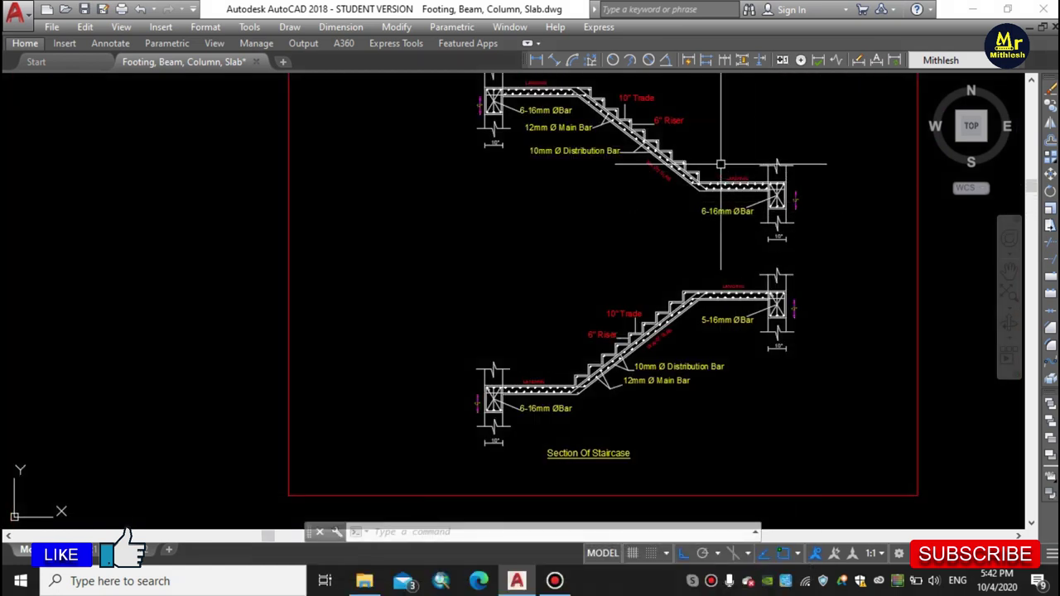
pyautogui.moveTo(704, 160); pyautogui.dragTo(621, 295, button='middle')
pyautogui.scroll(4, 621, 294)
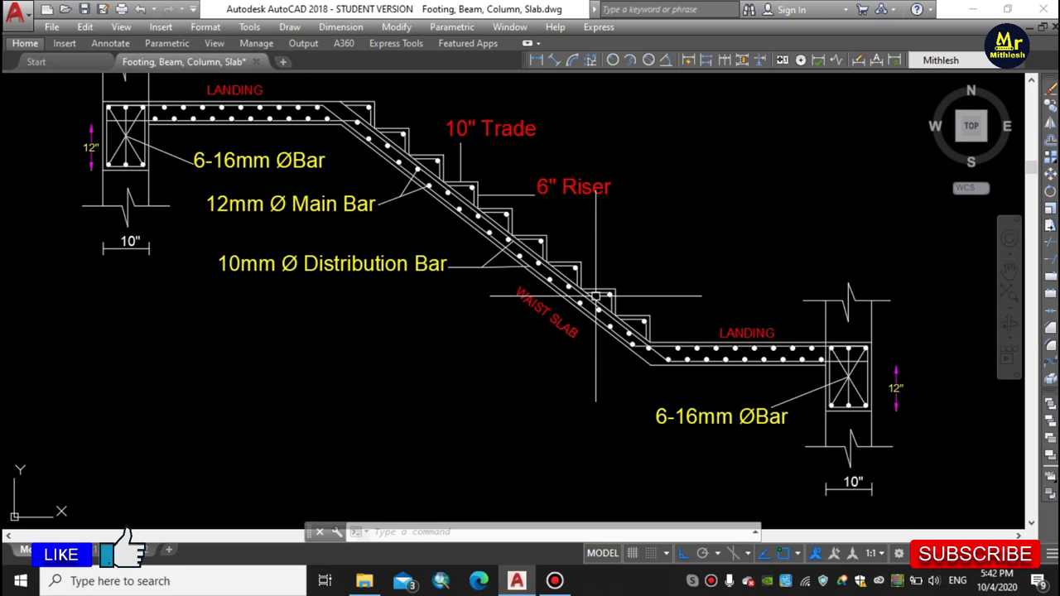